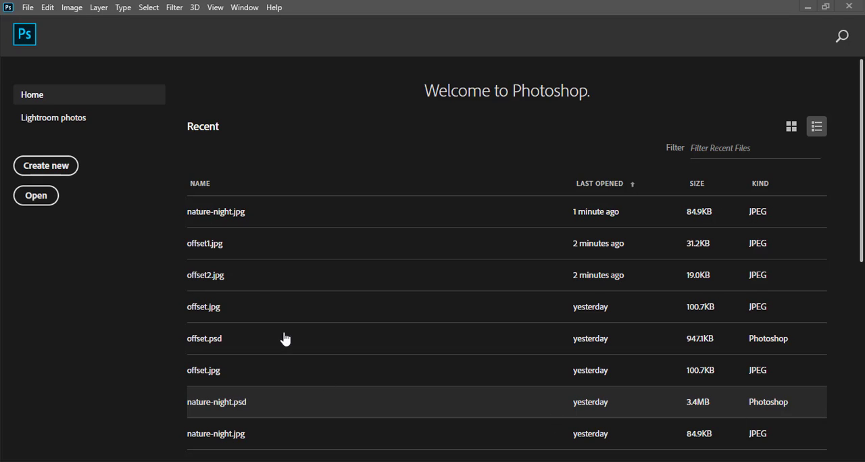
Step: Open nature-night.jpg and offset1.jpg together and look at both images
click(29, 8)
click(37, 34)
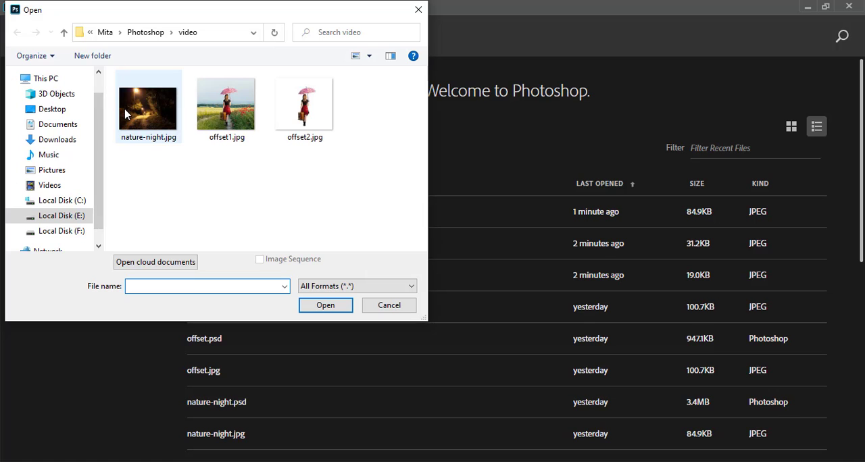
click(125, 112)
ctrl+click(212, 122)
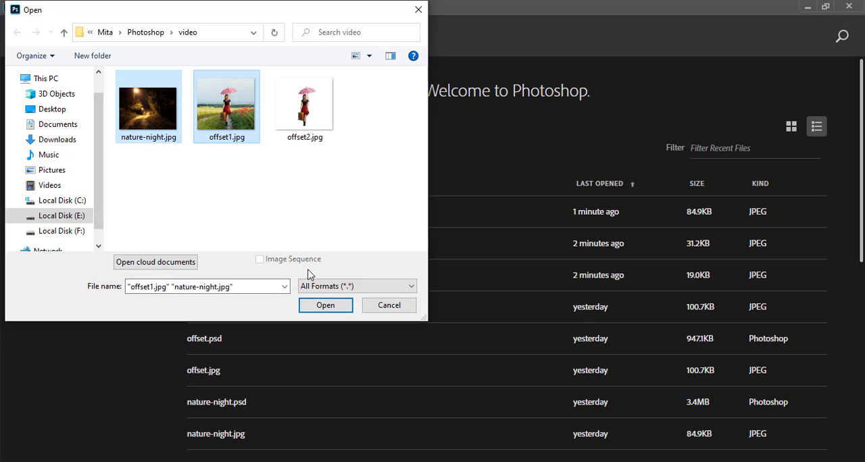
click(319, 309)
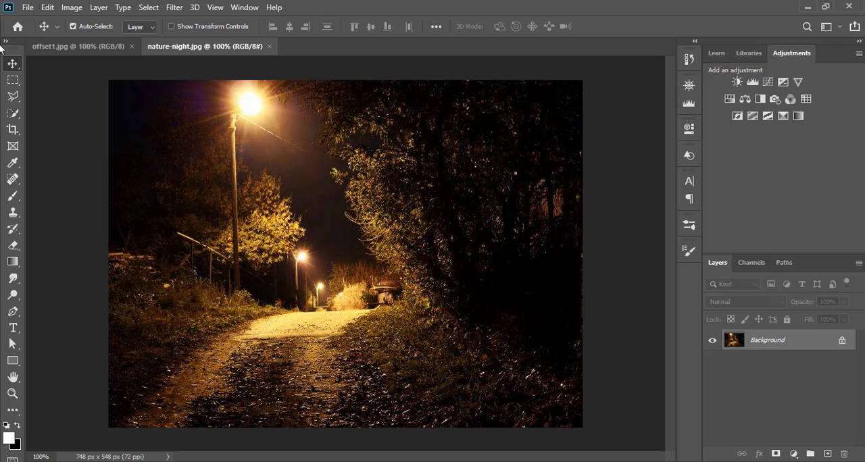
click(81, 46)
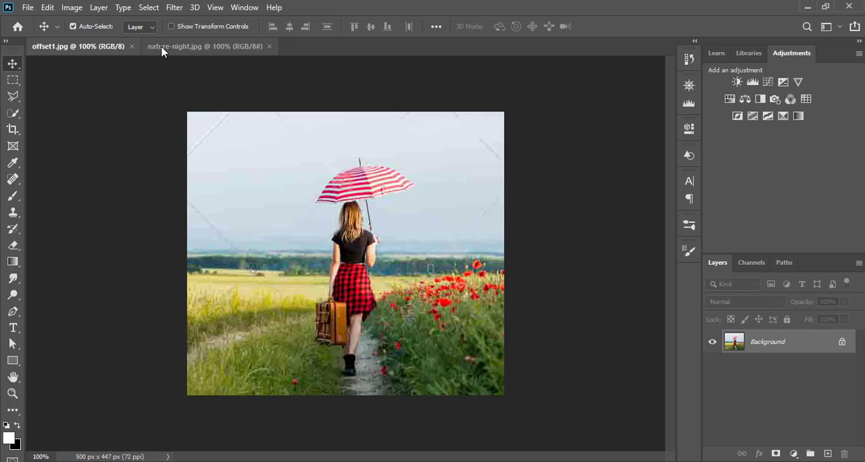
click(163, 50)
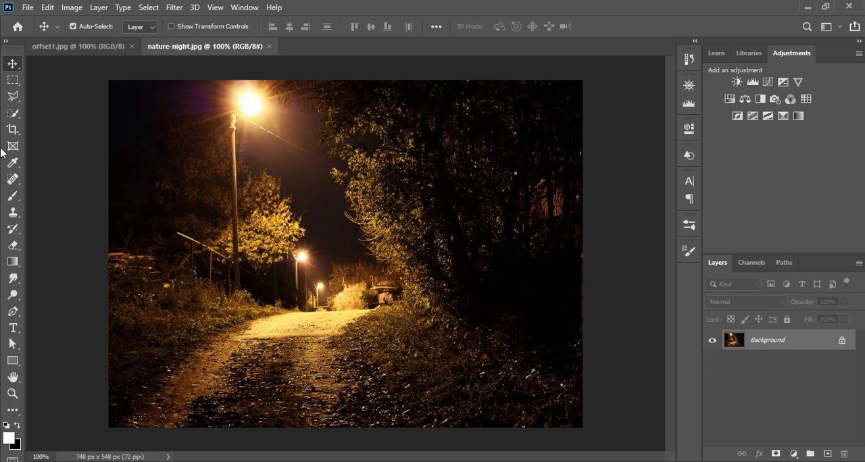
Step: In offset1.jpg, select the woman's hair, torso, skirt, suitcase and legs using the Quick Selection tool with a brush size of 15
click(118, 47)
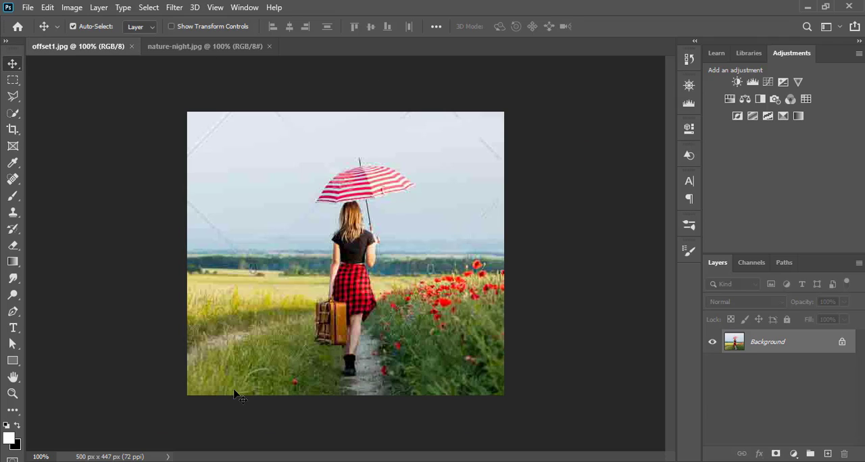
click(13, 112)
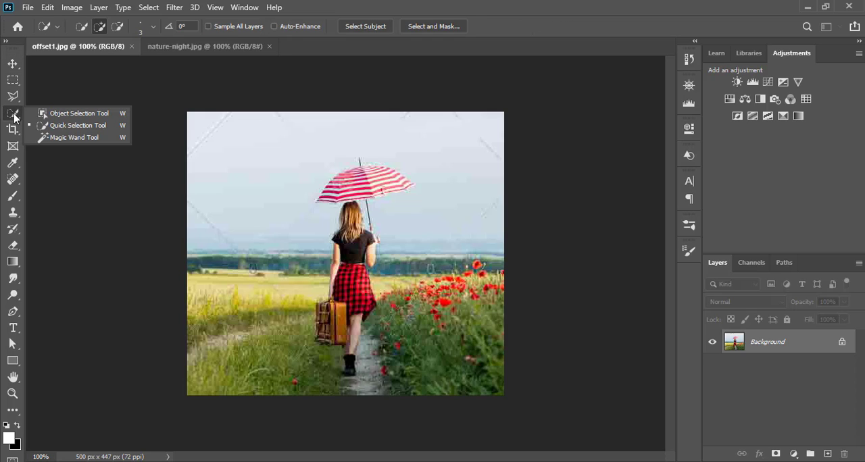
click(73, 125)
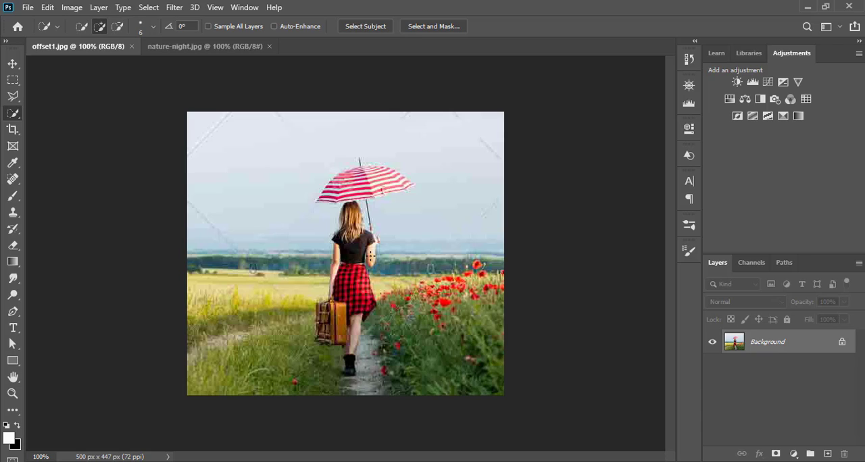
key(bracketright)
key(bracketright)
key(bracketright)
key(bracketright)
key(bracketright)
mouse_move(352, 209)
mouse_down()
mouse_move(337, 301)
mouse_move(356, 269)
mouse_move(369, 306)
mouse_move(325, 316)
mouse_move(342, 303)
mouse_move(327, 317)
mouse_up()
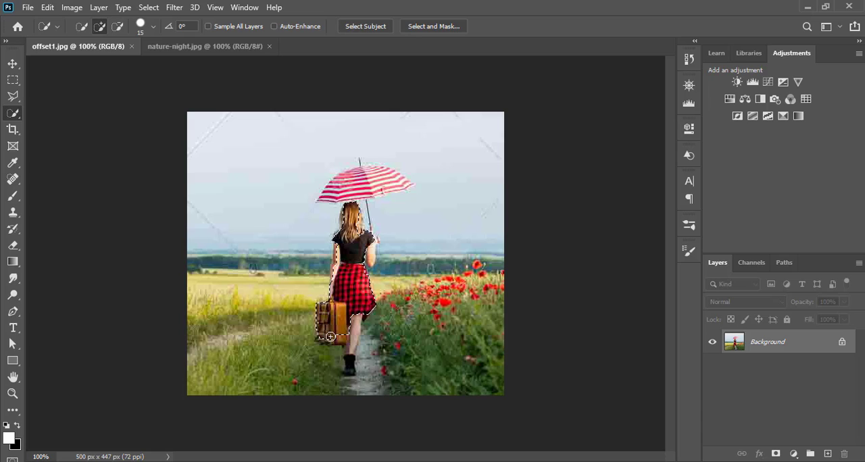
mouse_move(330, 337)
mouse_down()
mouse_move(356, 323)
mouse_move(350, 349)
mouse_up()
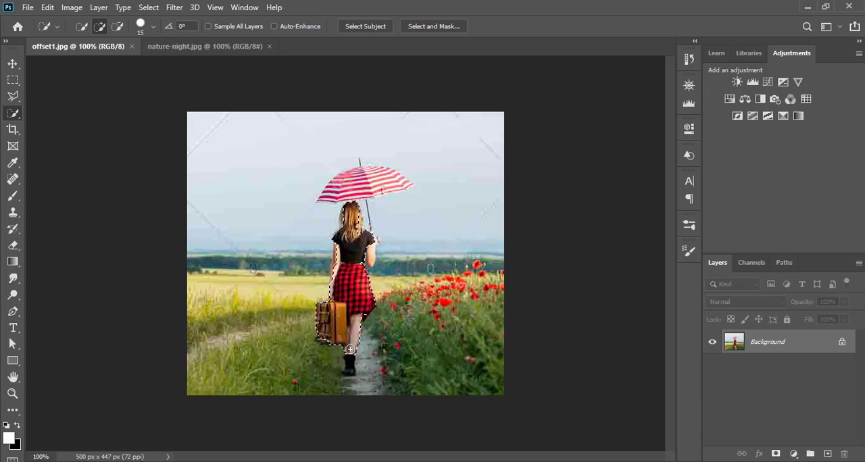
Step: Extend the selection over the woman's black boots using the Quick Selection tool with a brush size of 9
key(bracketleft)
key(bracketleft)
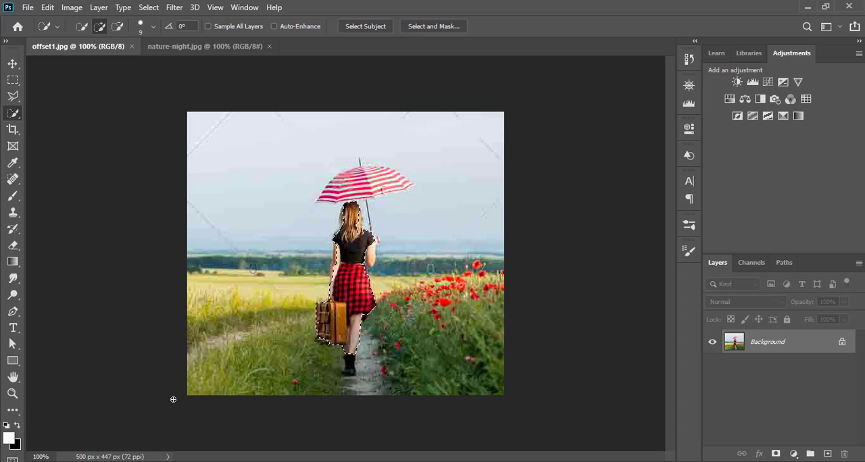
click(12, 393)
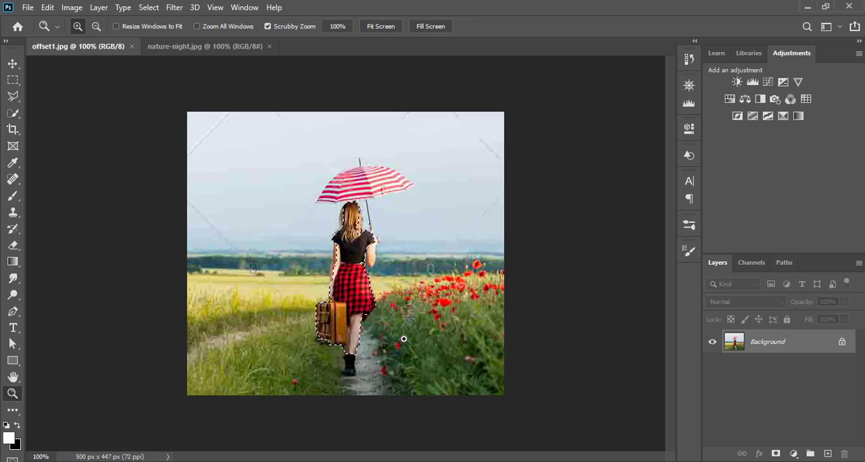
drag(404, 340, 423, 288)
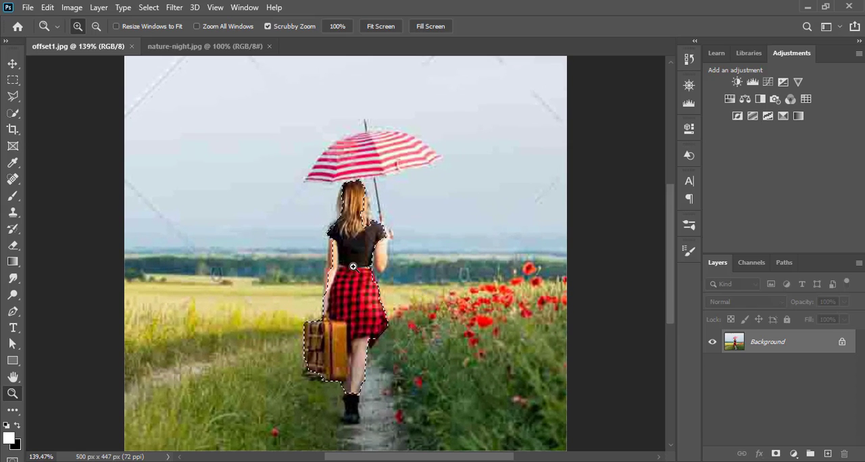
click(13, 114)
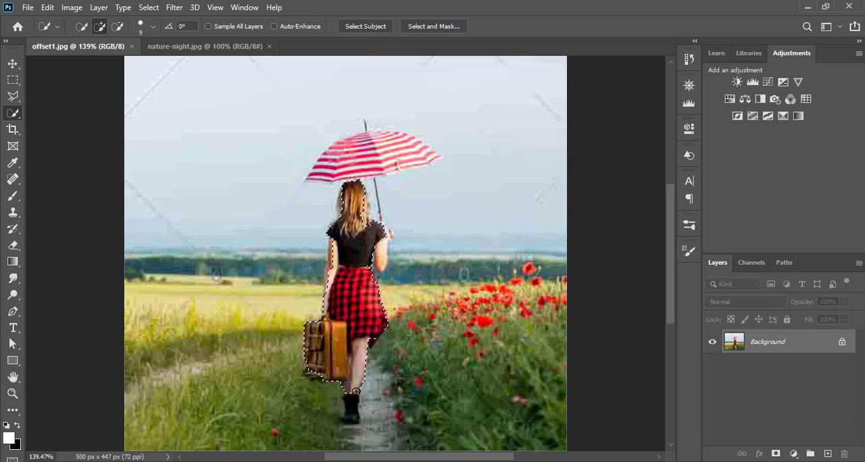
drag(356, 392, 350, 416)
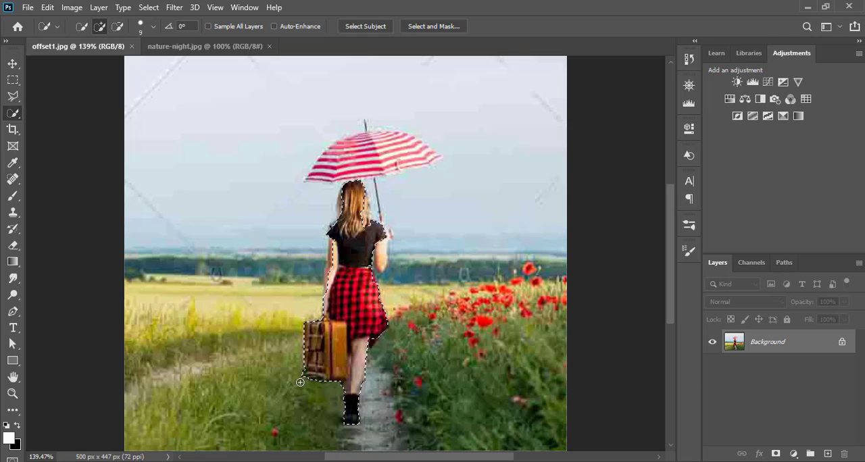
Step: Trim the selection along the suitcase's edge and refine it around the woman's arms
key(alt)
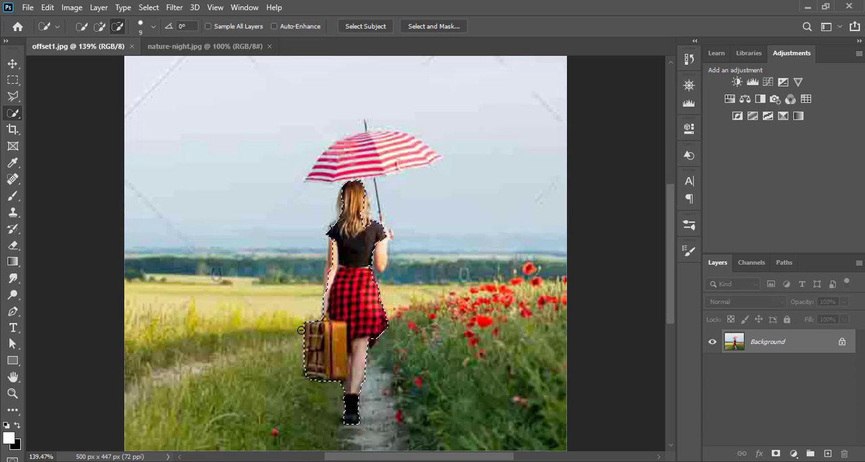
alt+click(301, 337)
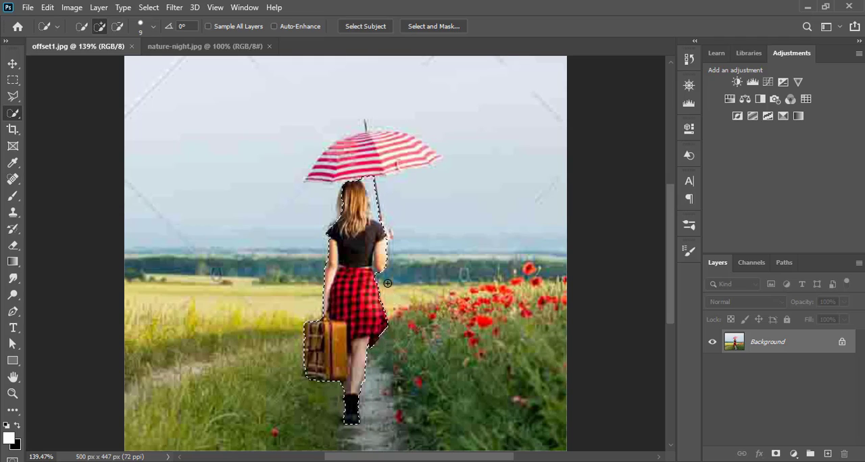
key(alt)
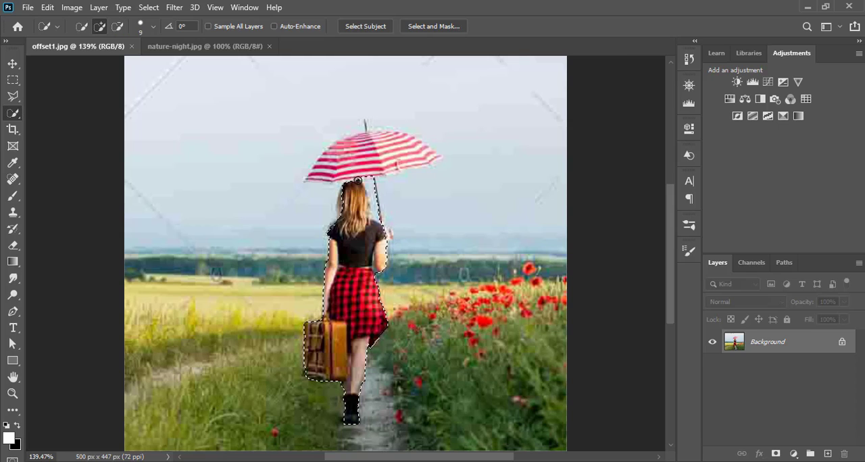
Step: Add the striped umbrella canopy to the selection and clean up its outline
mouse_move(357, 160)
mouse_down()
mouse_move(368, 148)
mouse_move(349, 148)
mouse_move(336, 165)
mouse_up()
drag(404, 143, 428, 157)
key(alt)
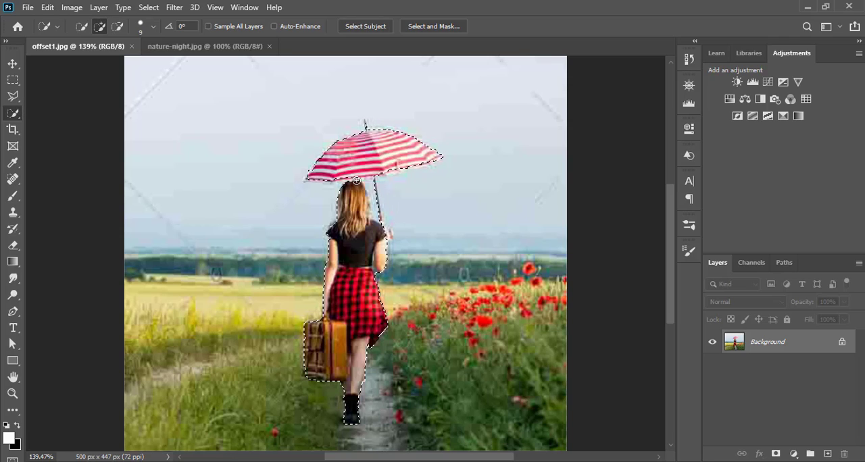
Step: Refine the selection around the hair, umbrella shaft, umbrella tip and raised hand with a quick selection brush size of 2
key(bracketleft)
key(alt)
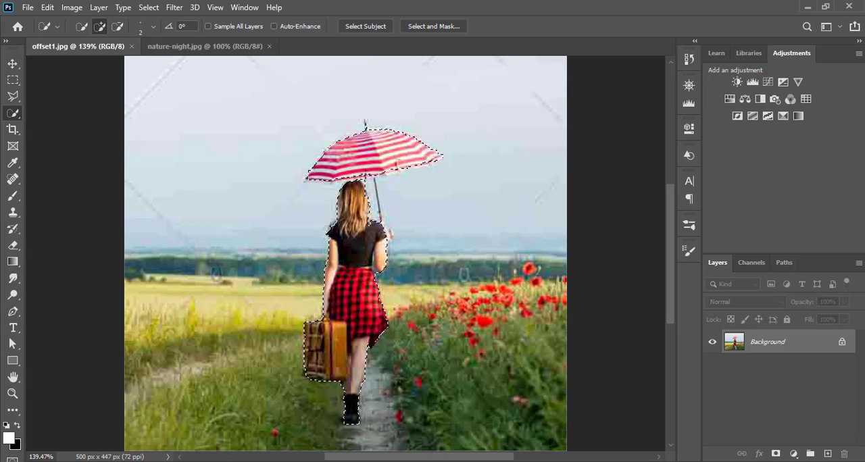
key(alt)
key(alt)
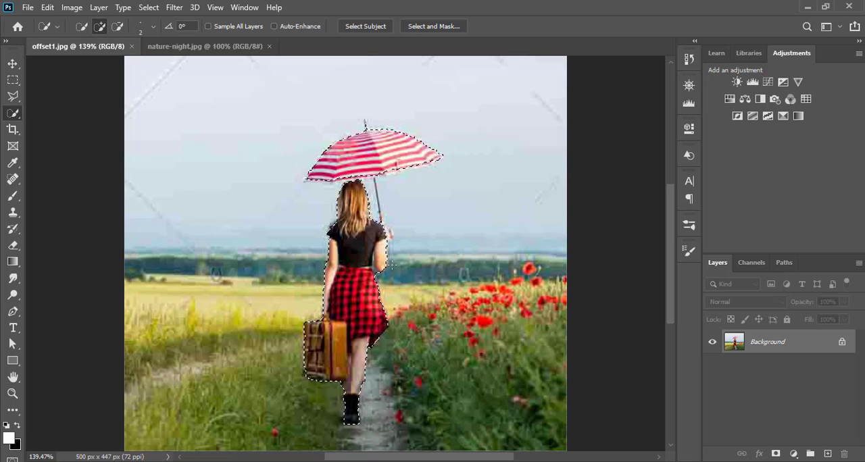
key(alt)
key(alt)
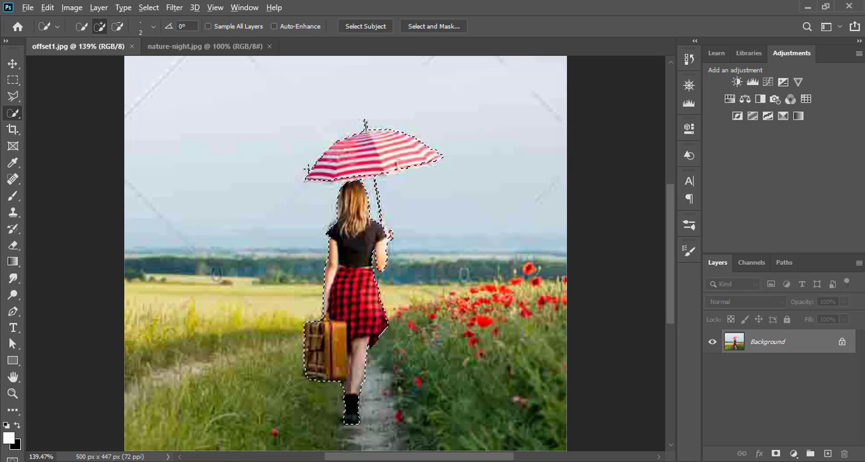
key(alt)
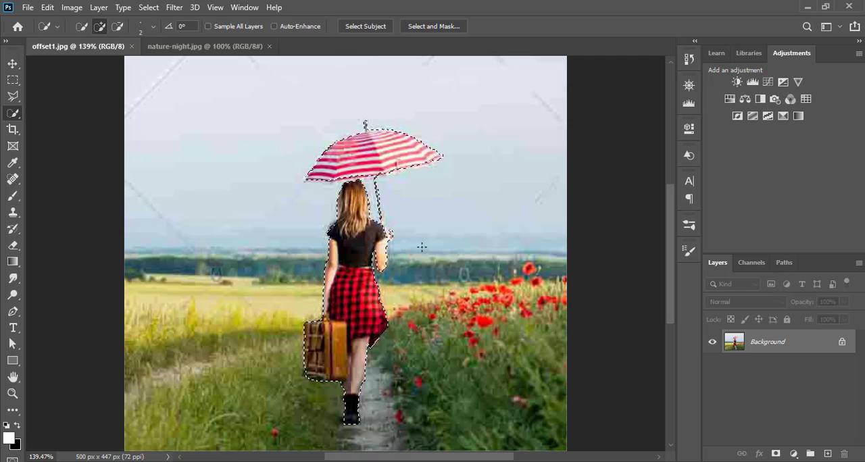
Step: Hide the background around the woman with a layer mask made from the selection, and add an empty layer above it
click(12, 64)
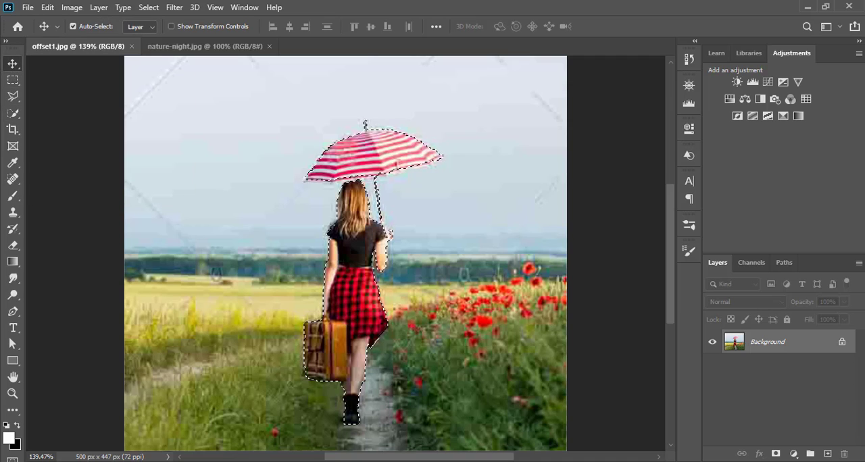
click(776, 455)
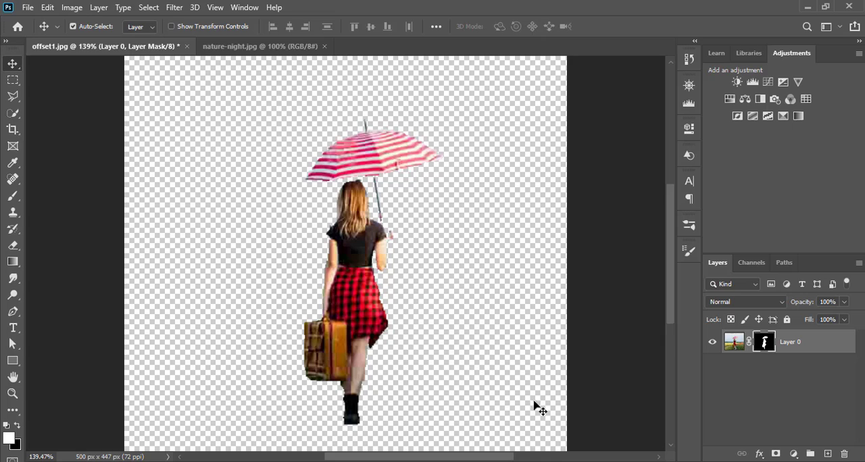
click(829, 454)
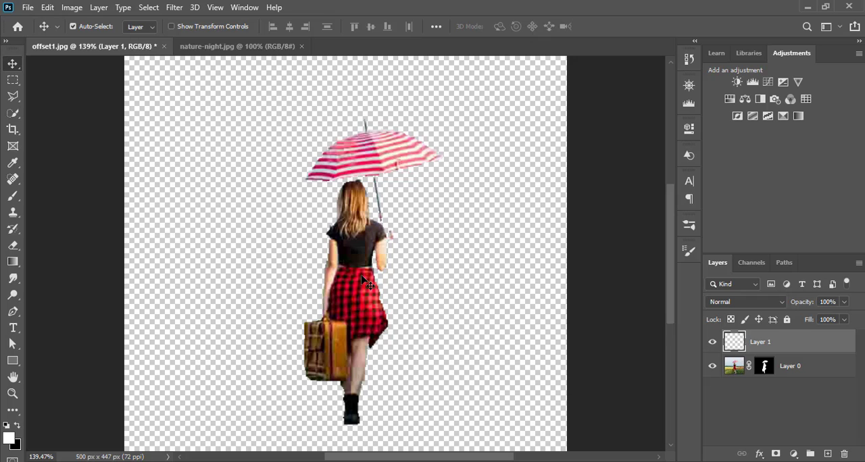
Step: Move the masked woman into nature-night.jpg, scale her to about 61.8% width and 62.4% height, and place her on the lit path
drag(362, 280, 340, 262)
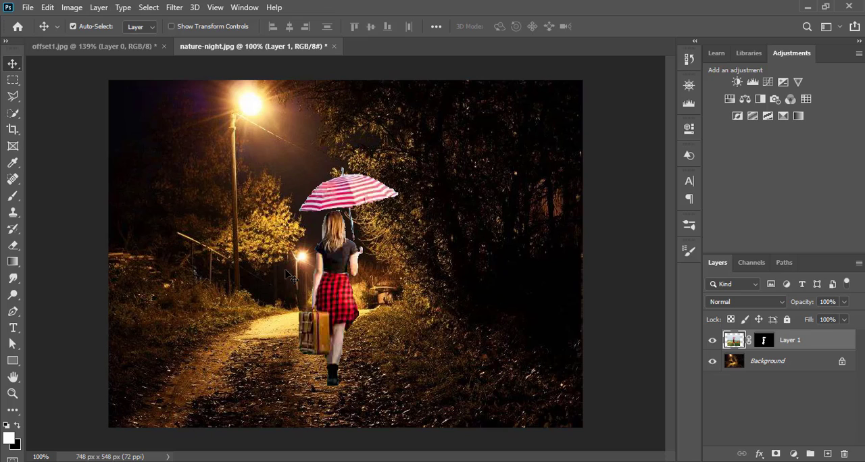
key(ctrl)
key(ctrl+t)
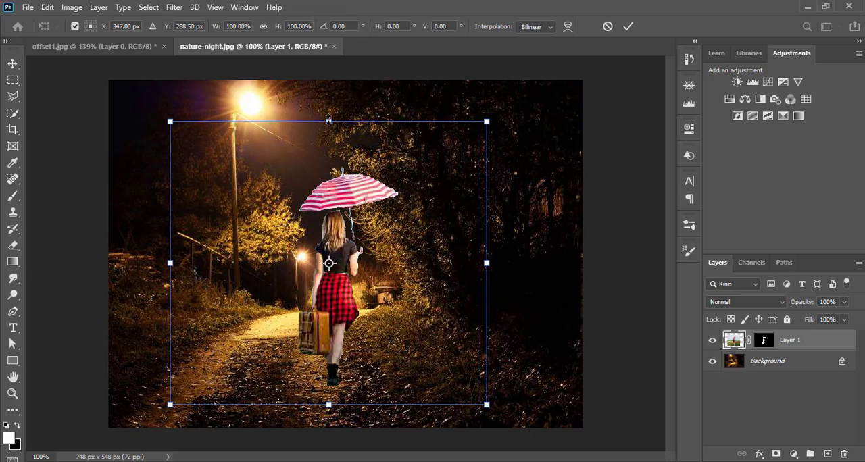
drag(328, 122, 329, 181)
drag(166, 296, 271, 293)
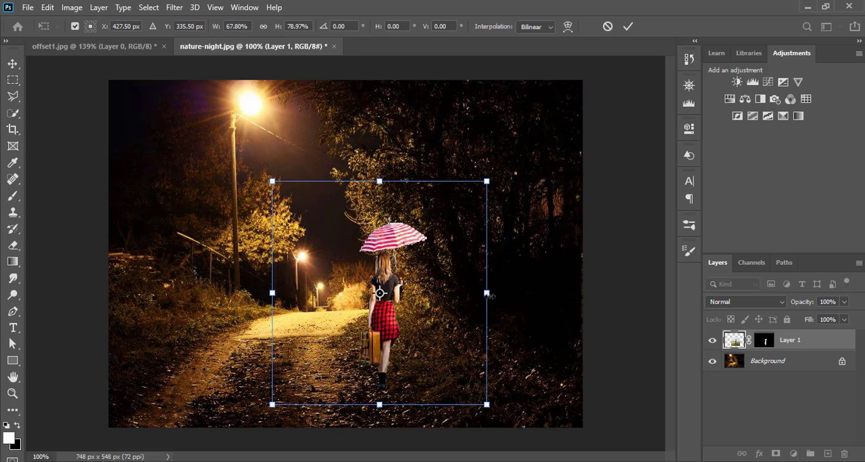
drag(487, 293, 429, 279)
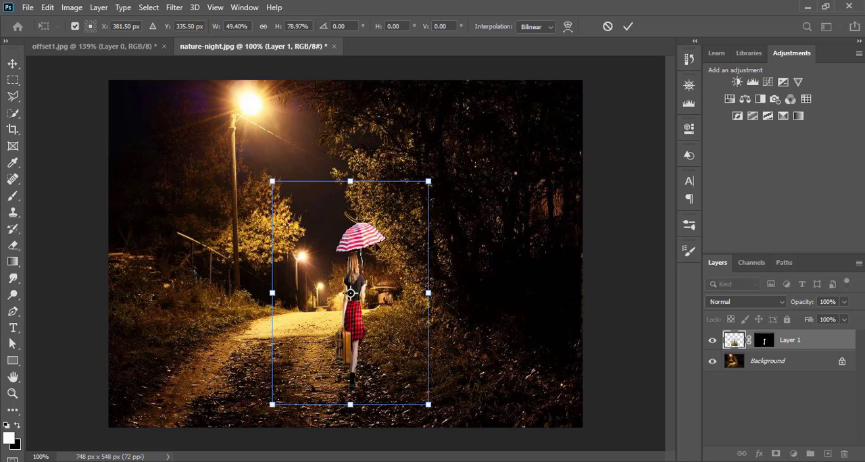
drag(350, 182, 350, 218)
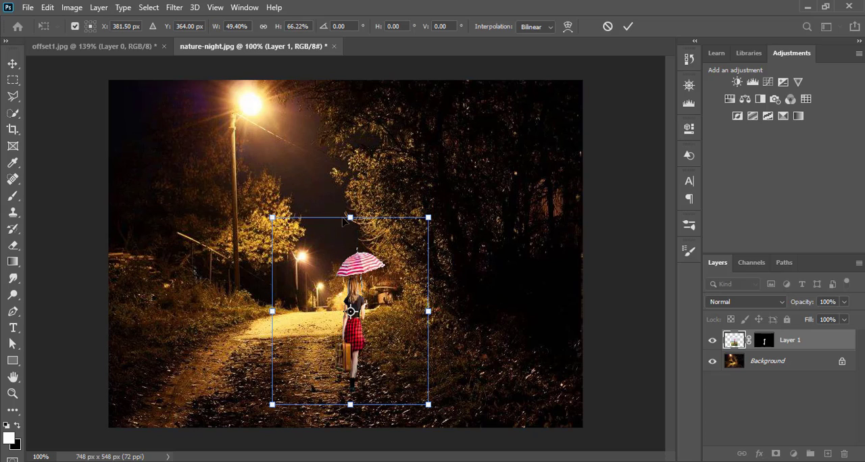
drag(350, 404, 350, 394)
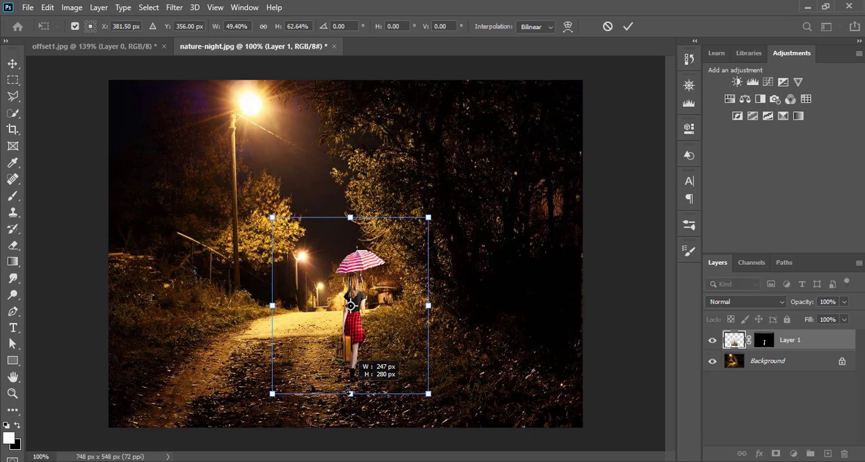
drag(271, 305, 233, 305)
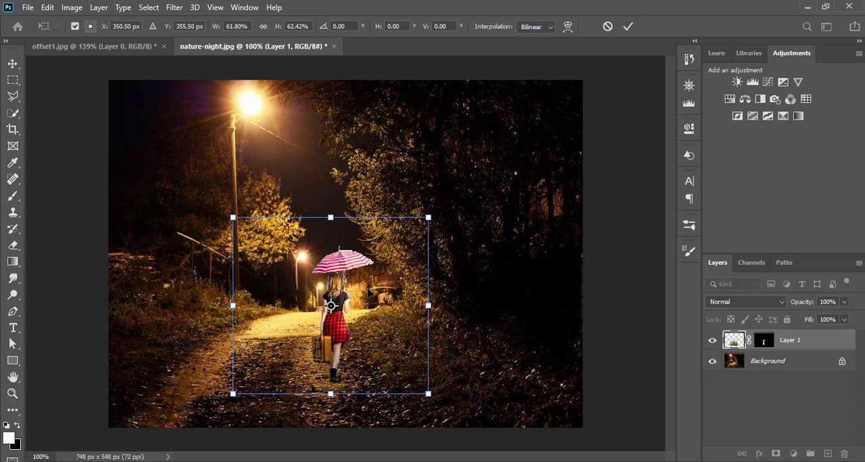
drag(370, 293, 365, 272)
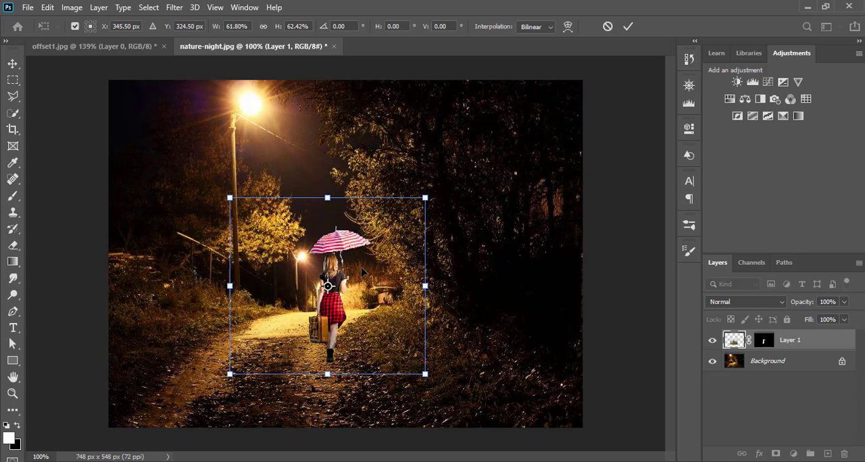
click(627, 27)
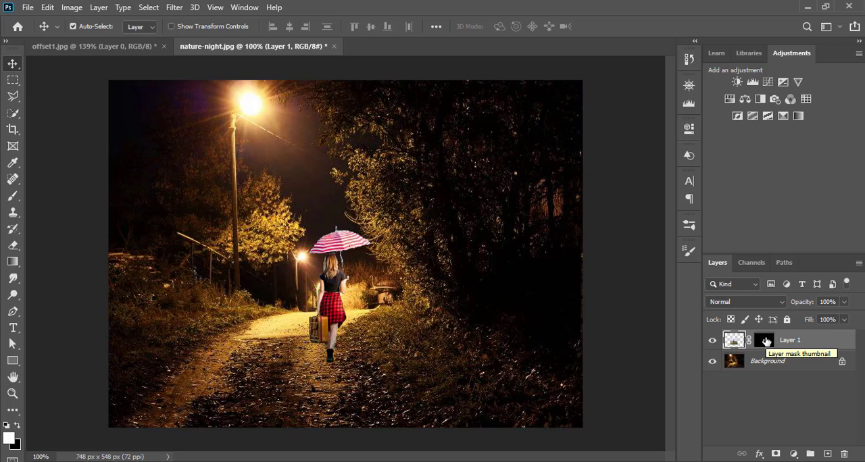
Step: Remove the layer mask from the woman's layer, applying it permanently to the cutout
click(766, 341)
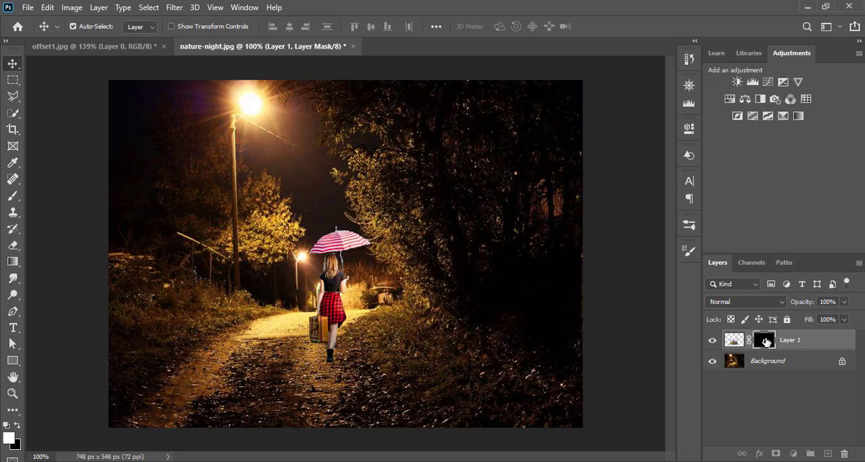
drag(765, 340, 846, 460)
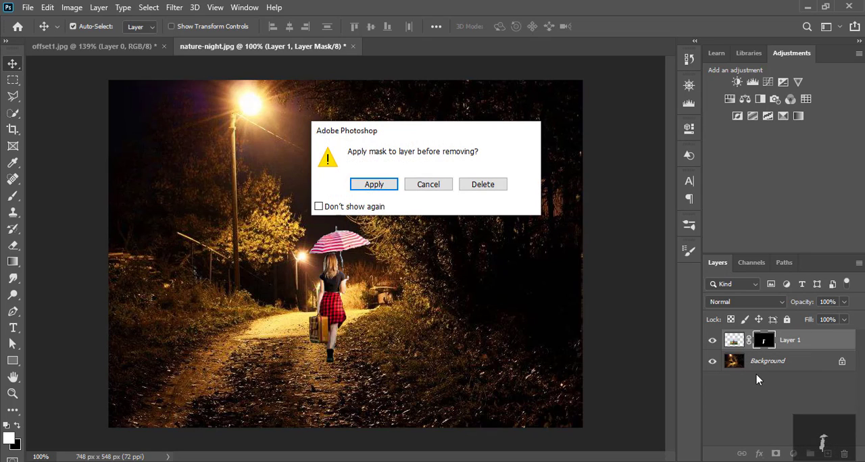
click(377, 187)
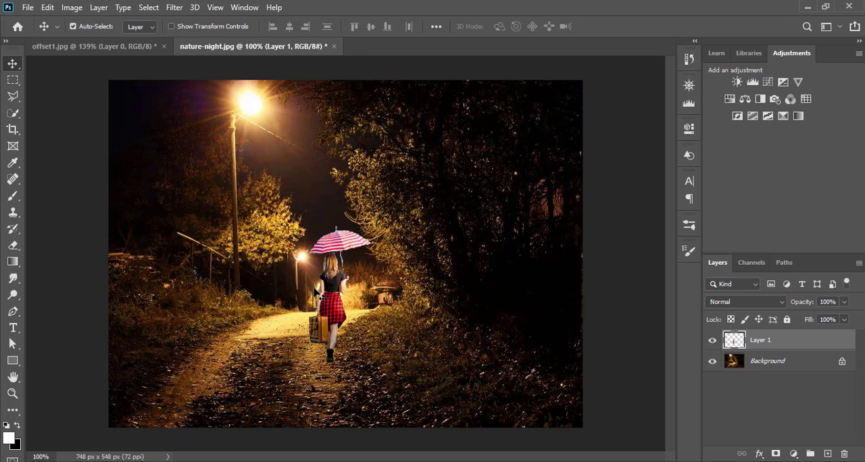
Step: Nudge the woman slightly up the path and load her layer's silhouette as a selection
drag(337, 305, 338, 296)
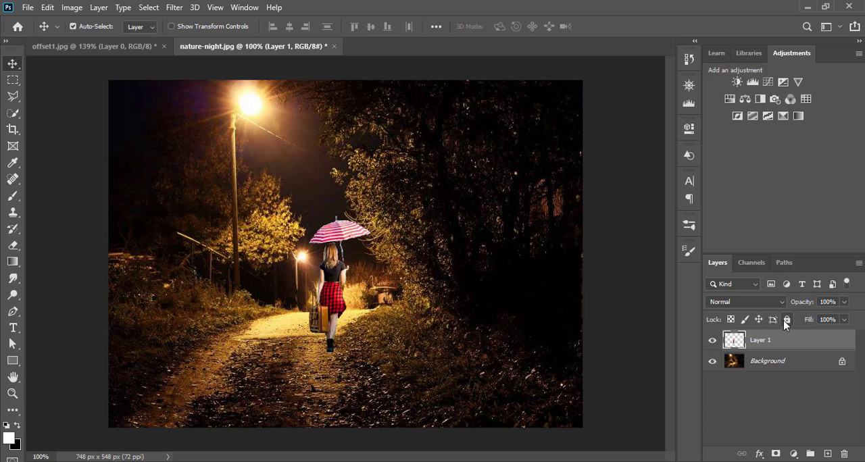
ctrl+click(734, 342)
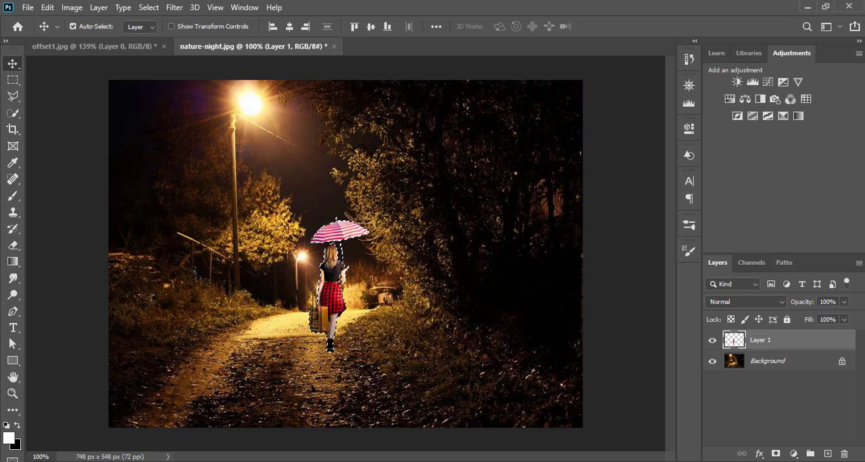
click(47, 12)
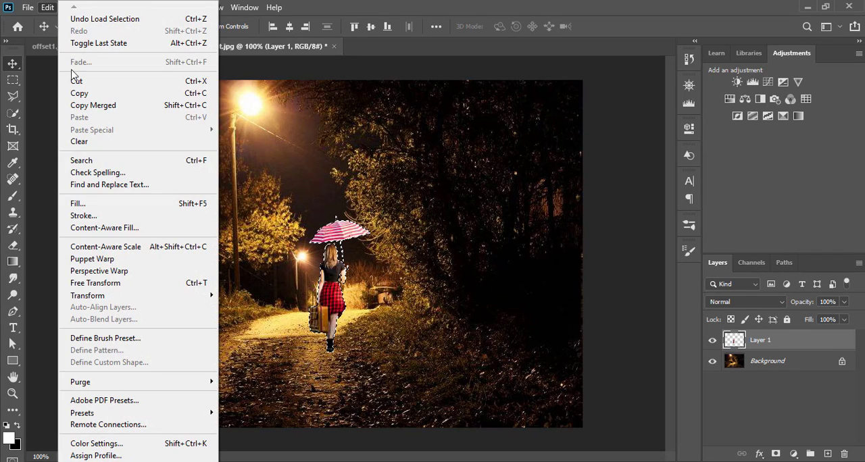
click(95, 204)
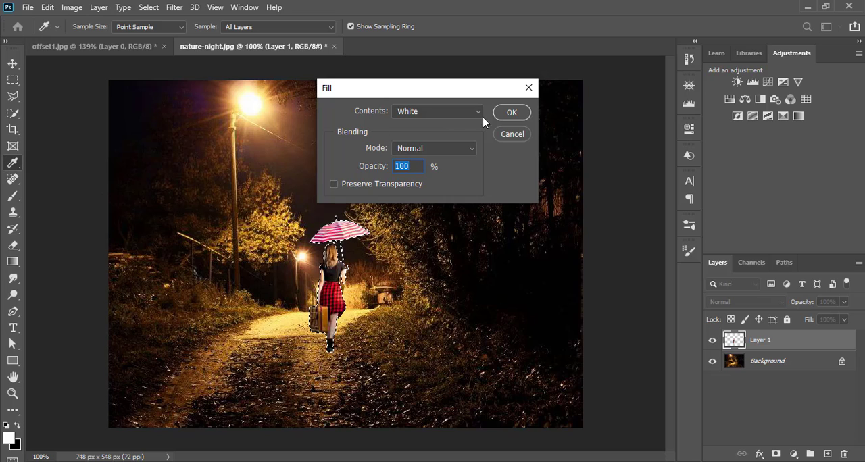
click(473, 115)
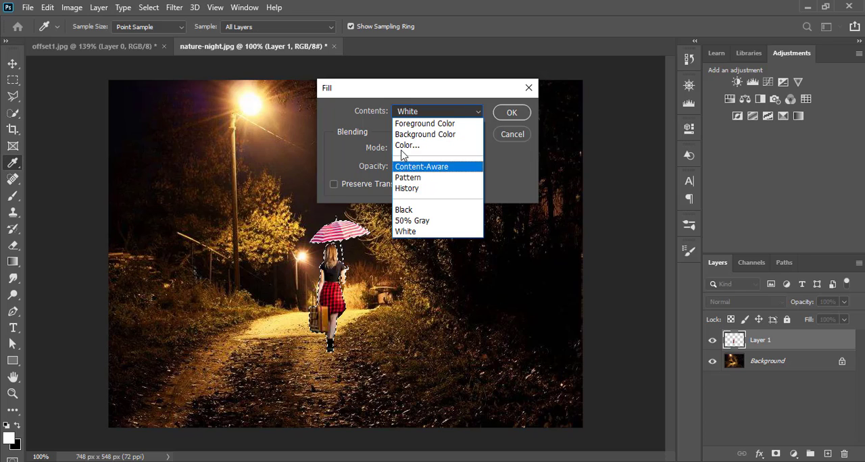
click(407, 209)
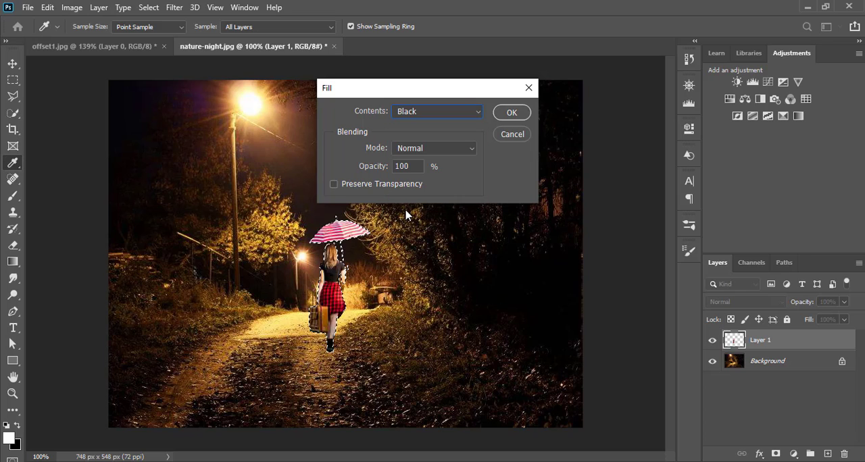
click(513, 134)
key(v)
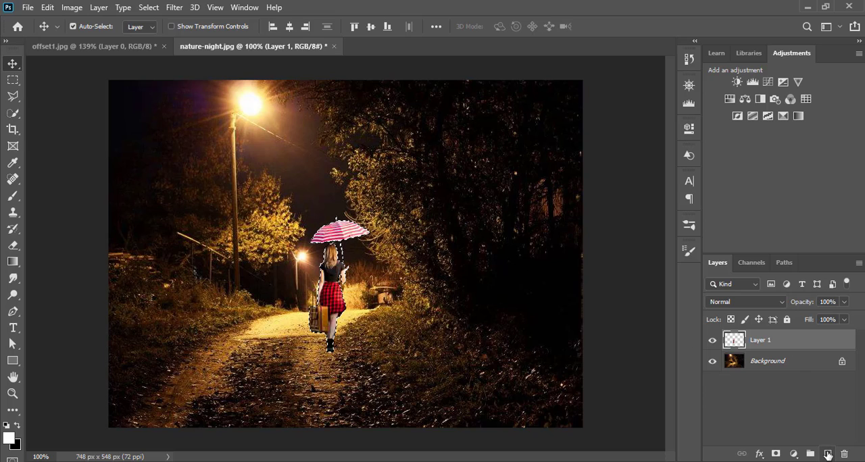
Step: Add a new layer above the woman and fill the silhouette selection with black at 100% opacity in Normal mode
click(829, 455)
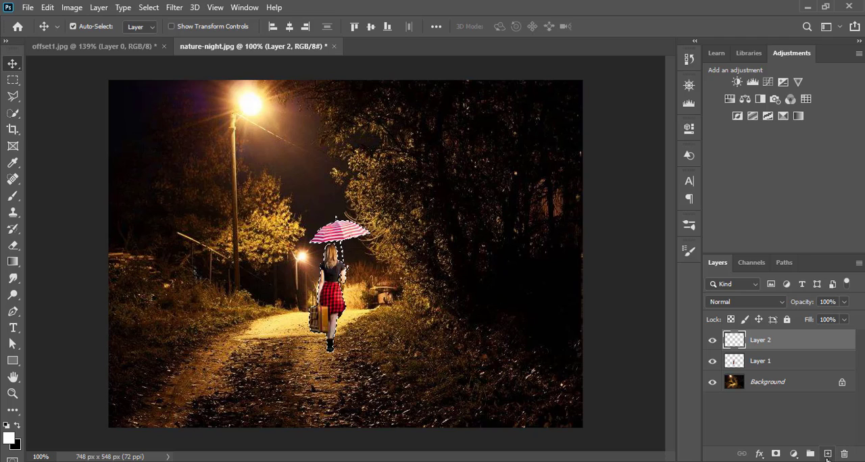
click(47, 8)
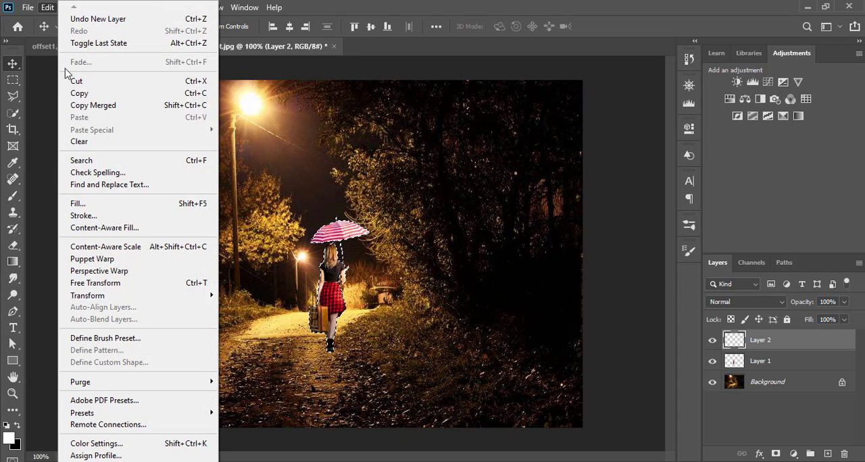
click(78, 203)
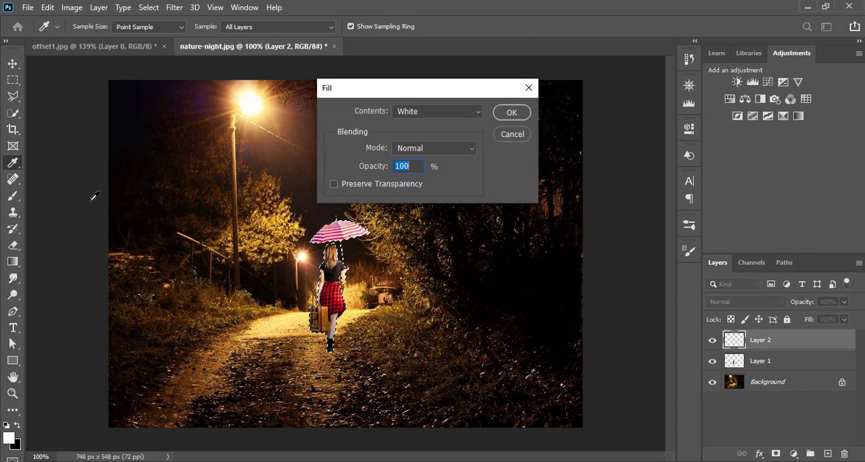
click(471, 112)
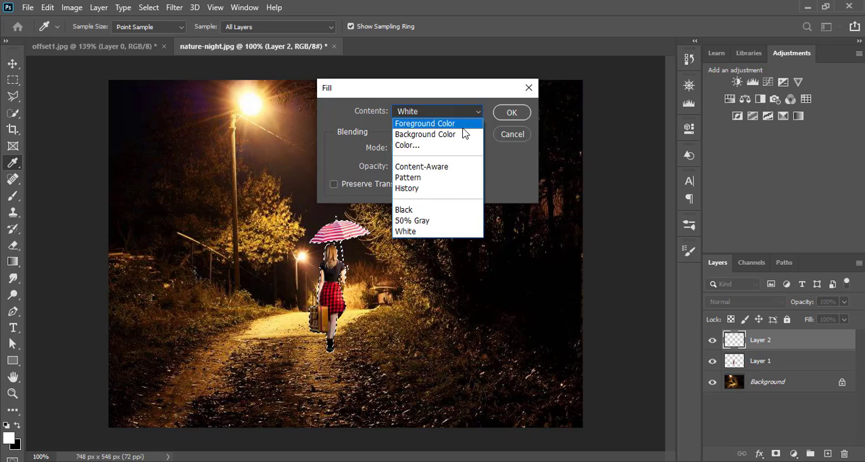
click(414, 209)
click(504, 113)
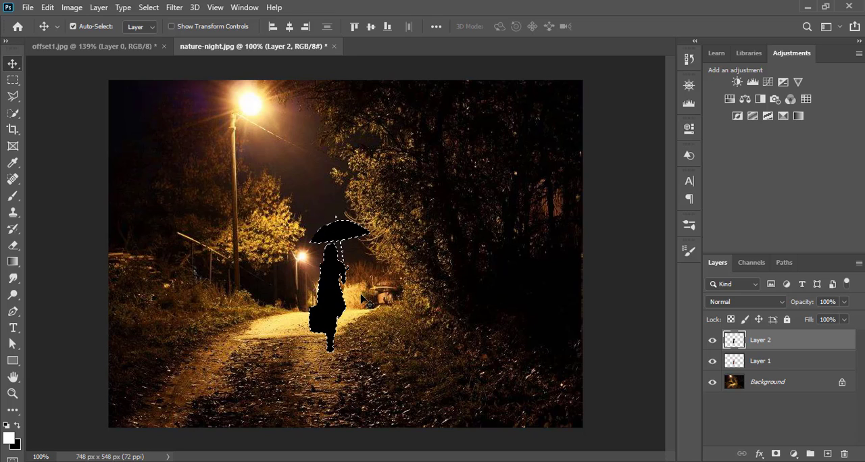
Step: Flip the black silhouette vertically, clear the selection, and place the silhouette directly below the woman's feet as a shadow
key(ctrl)
key(ctrl+t)
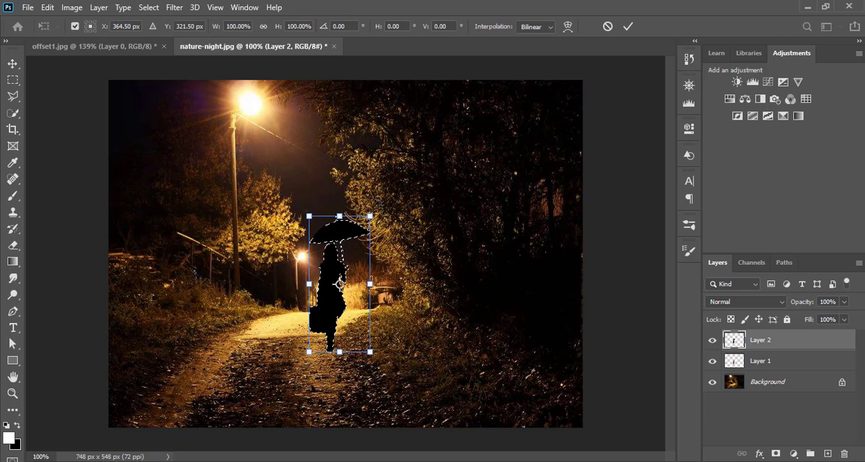
right_click(346, 326)
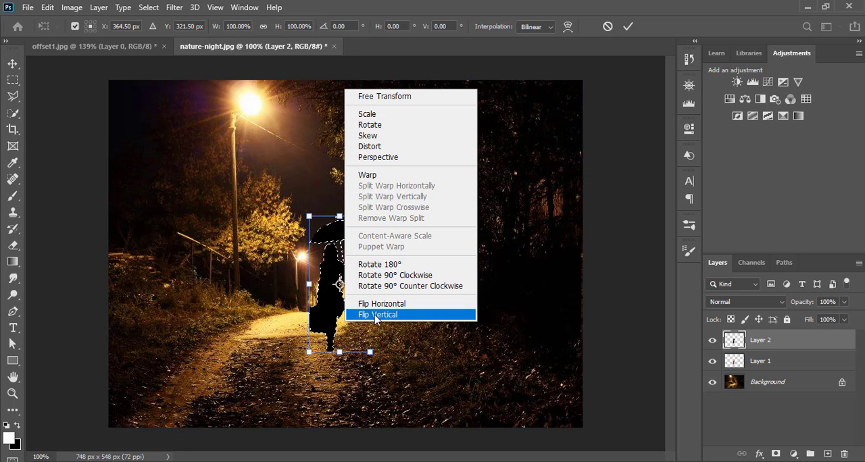
click(376, 315)
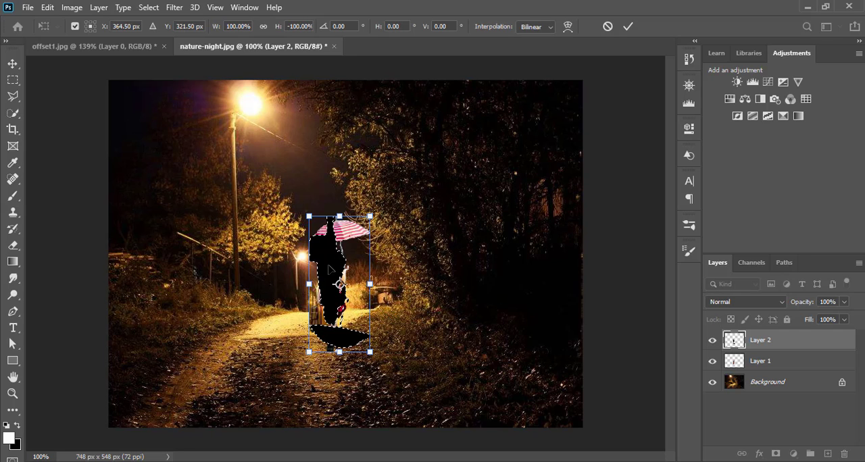
mouse_move(330, 269)
mouse_down()
mouse_move(365, 367)
mouse_move(329, 272)
mouse_up()
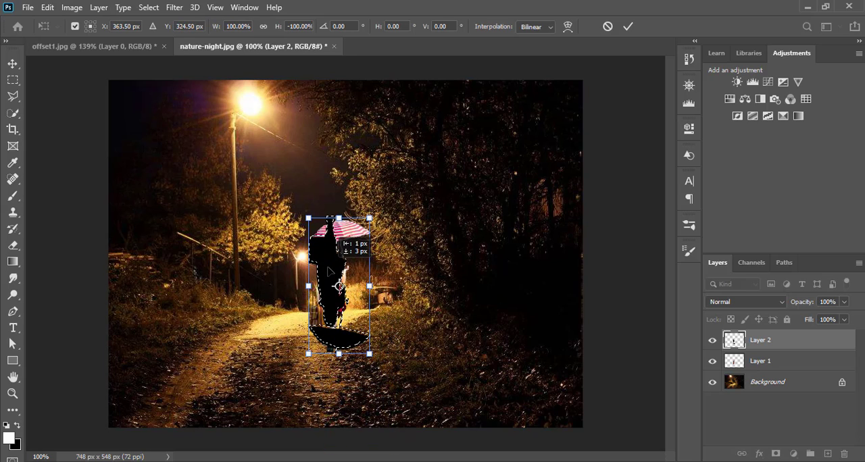
click(628, 27)
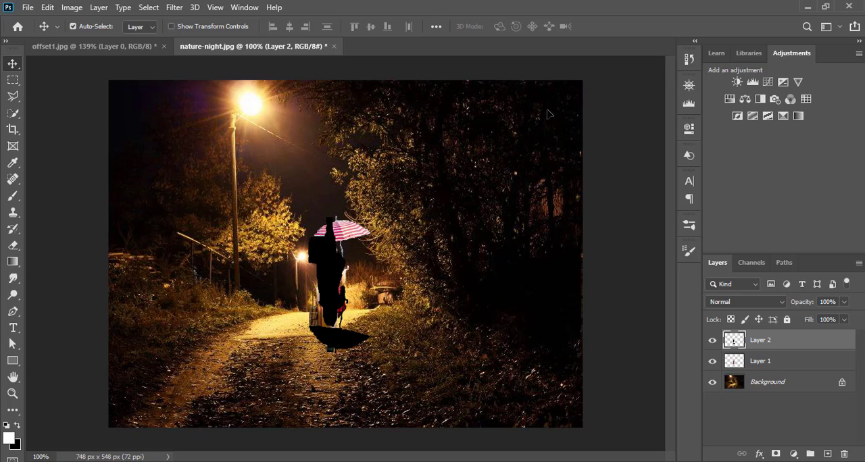
drag(330, 281, 336, 383)
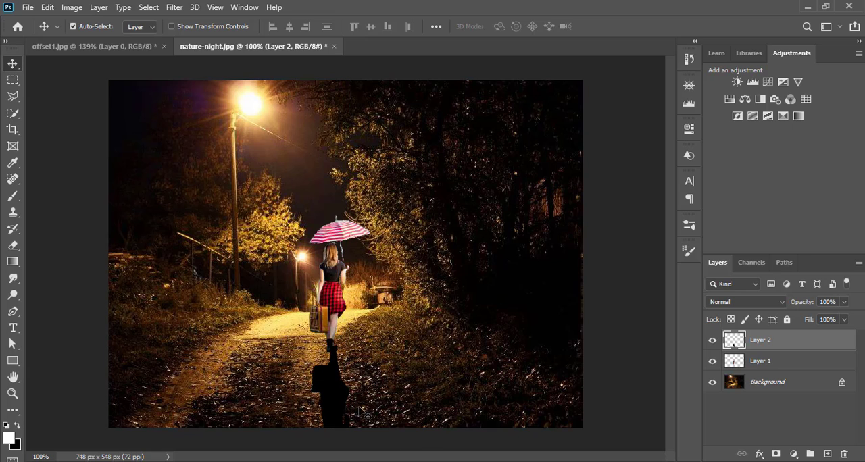
drag(332, 392, 331, 400)
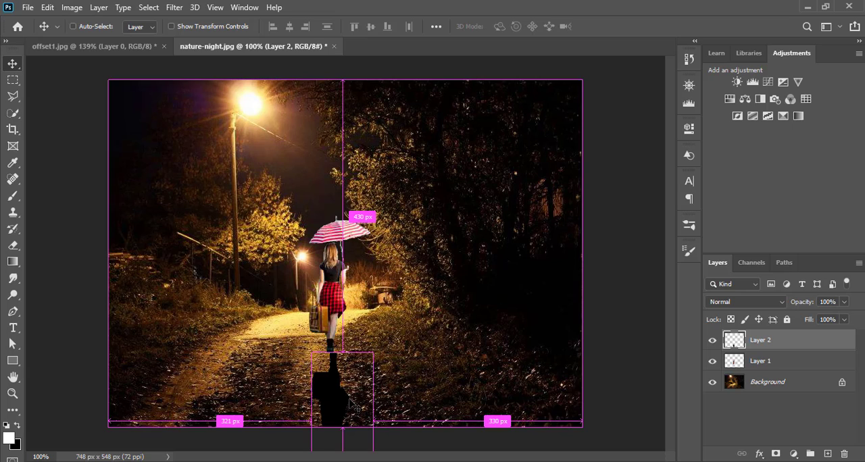
Step: Rotate the black shadow about -13.5° and shift it so it starts at the woman's feet
key(ctrl+t)
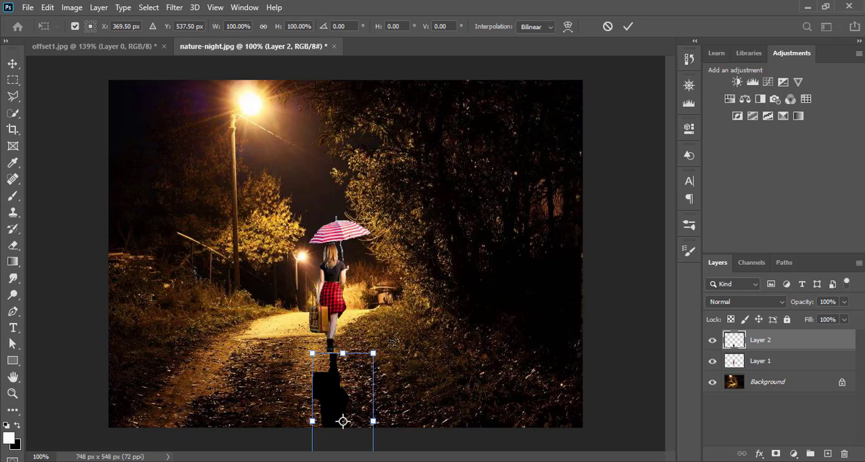
drag(414, 301, 389, 282)
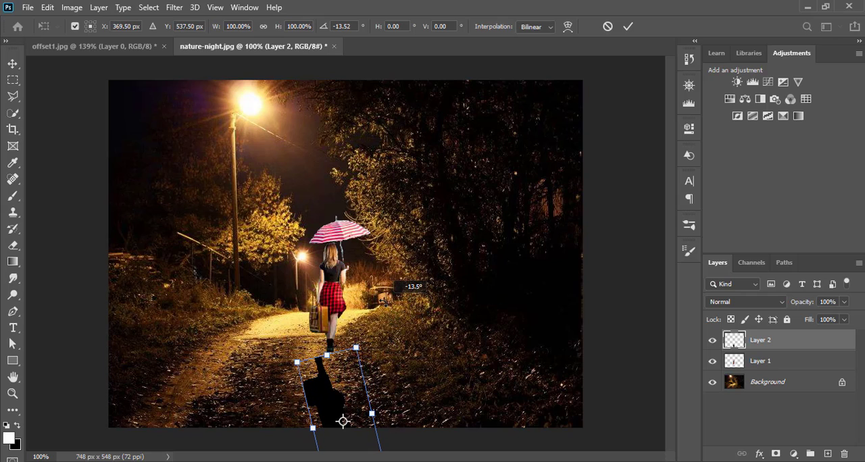
drag(357, 395, 377, 384)
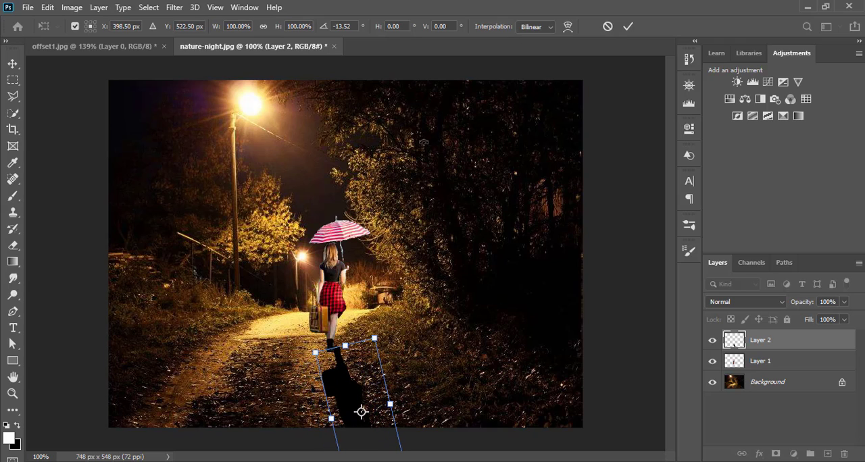
click(628, 26)
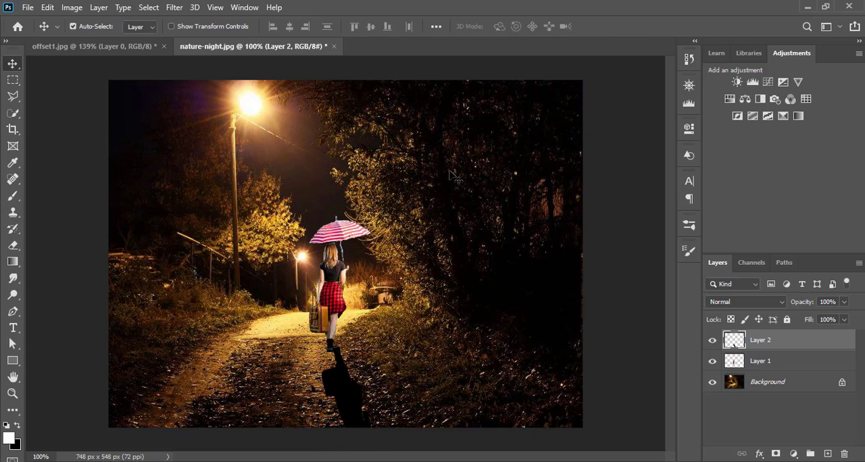
Step: Move the woman and her shadow farther up the path, and rotate the shadow about another -11°, aligned to her feet
drag(333, 282, 333, 273)
drag(358, 415, 359, 408)
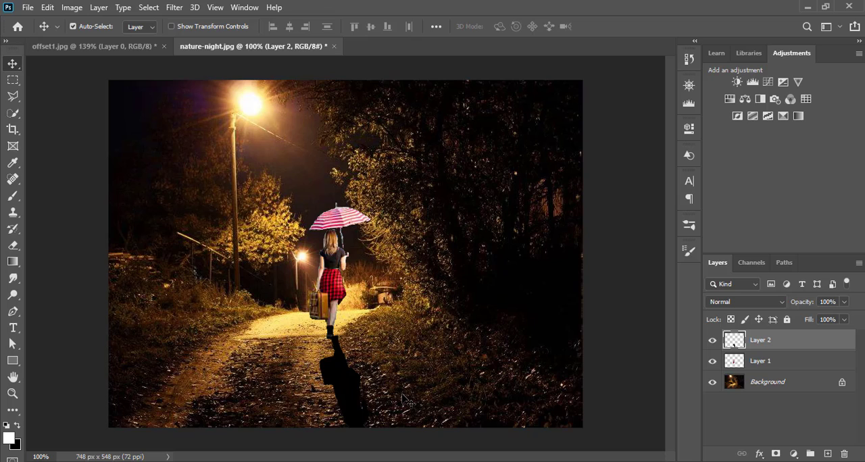
key(ctrl+t)
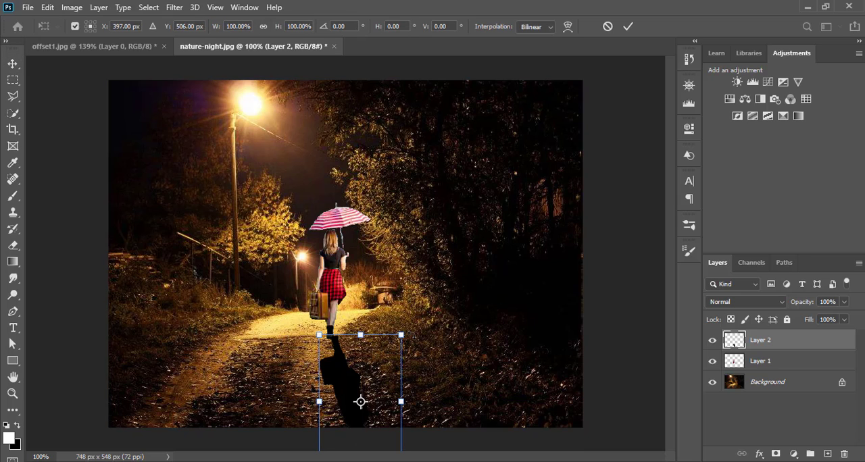
drag(404, 345, 413, 301)
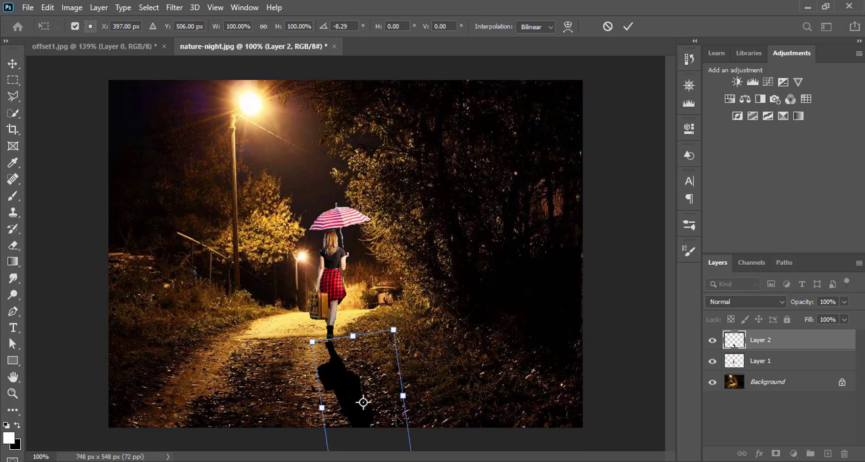
drag(399, 419, 401, 416)
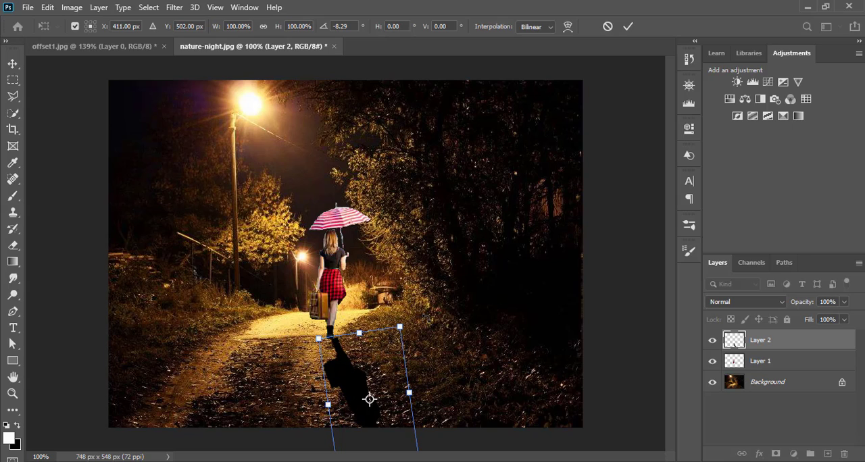
drag(425, 315, 436, 305)
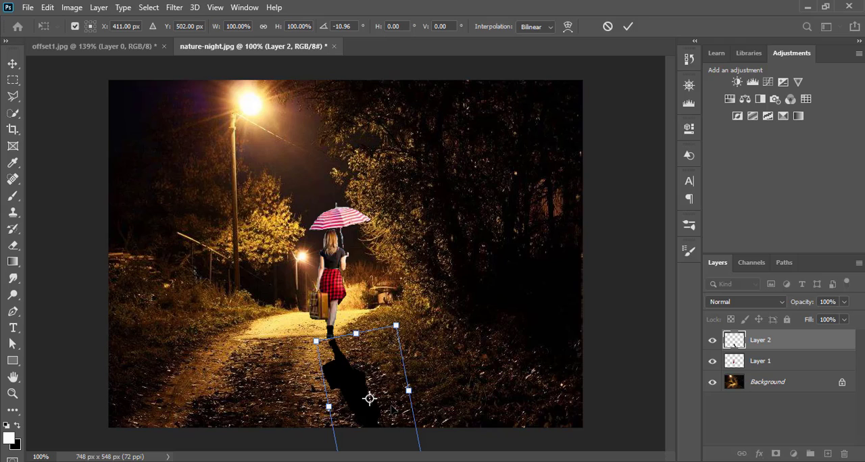
drag(392, 409, 394, 407)
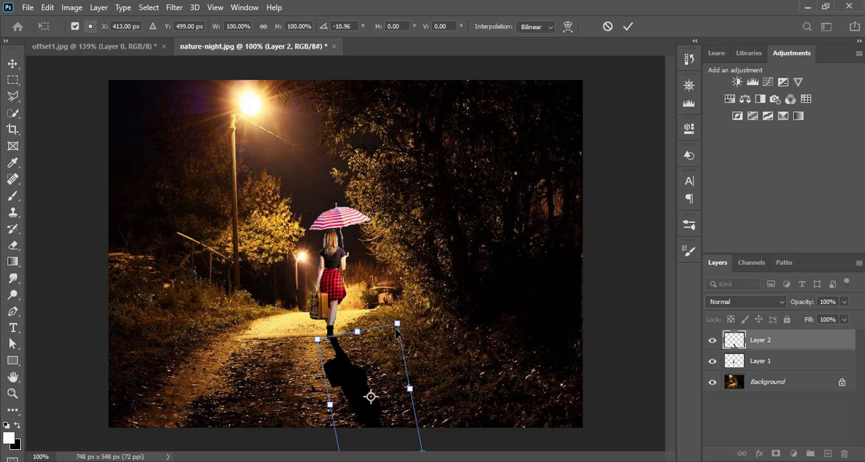
click(628, 27)
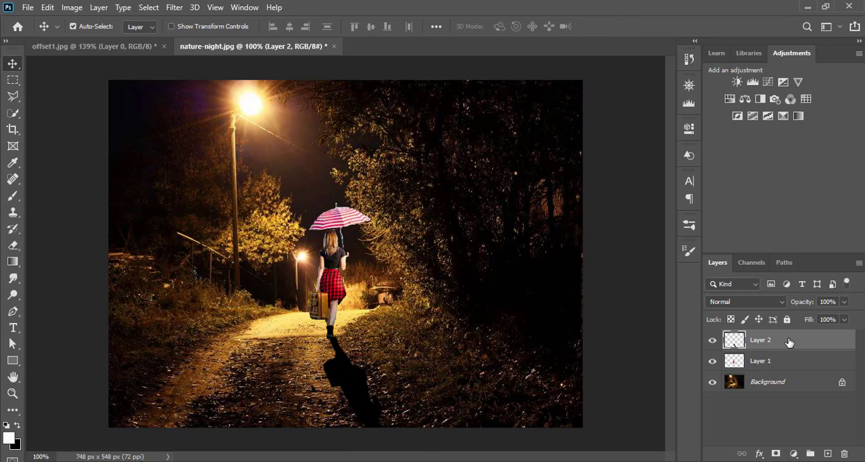
Step: Reorder the shadow layer beneath the woman's layer and fine-tune the shadow's position at her feet
drag(791, 344, 797, 369)
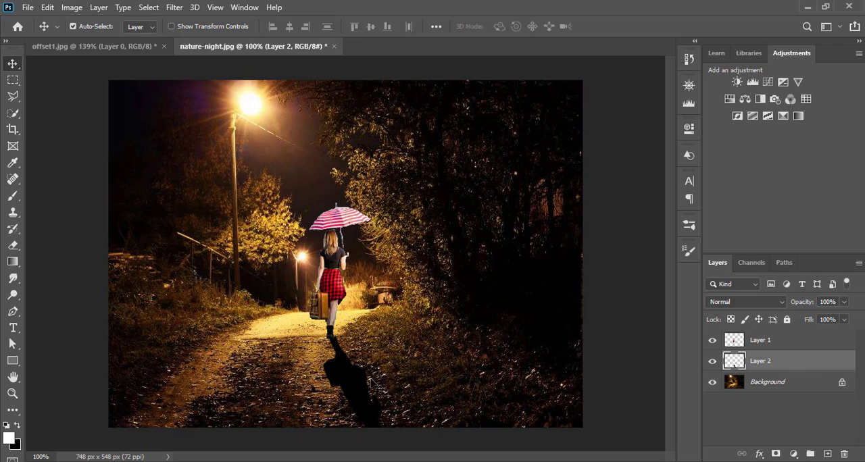
drag(358, 382, 358, 377)
Step: Soften the shadow layer with a Gaussian Blur of 3.1 pixels radius
click(178, 8)
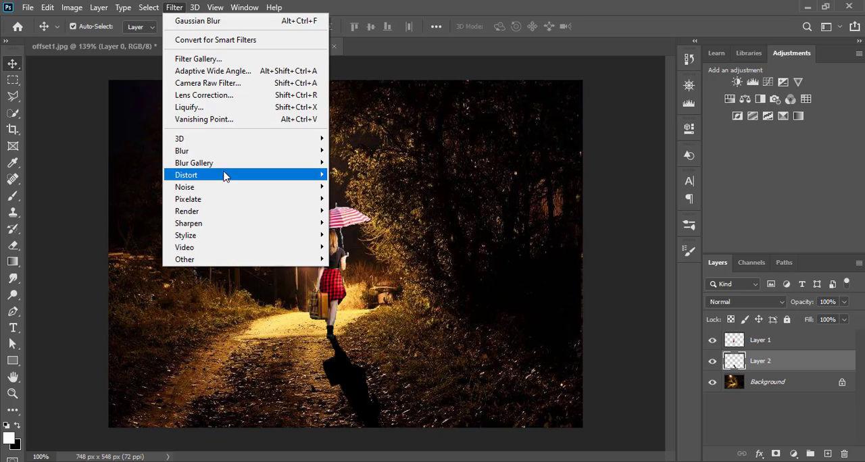
mouse_move(212, 154)
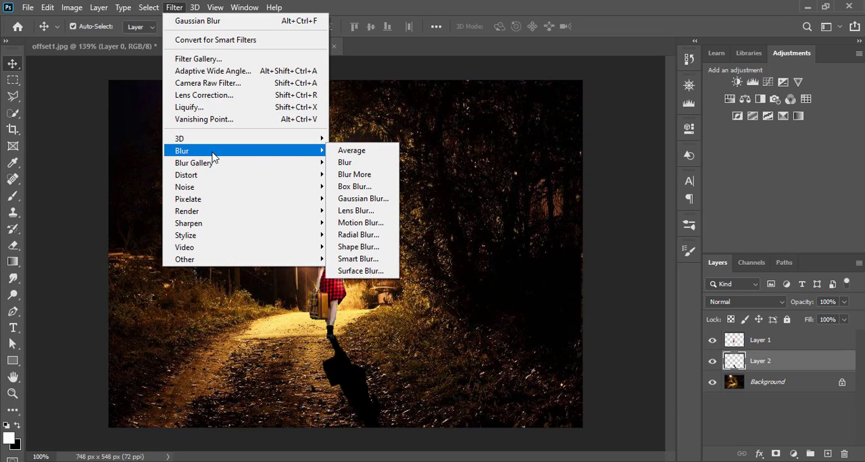
click(355, 198)
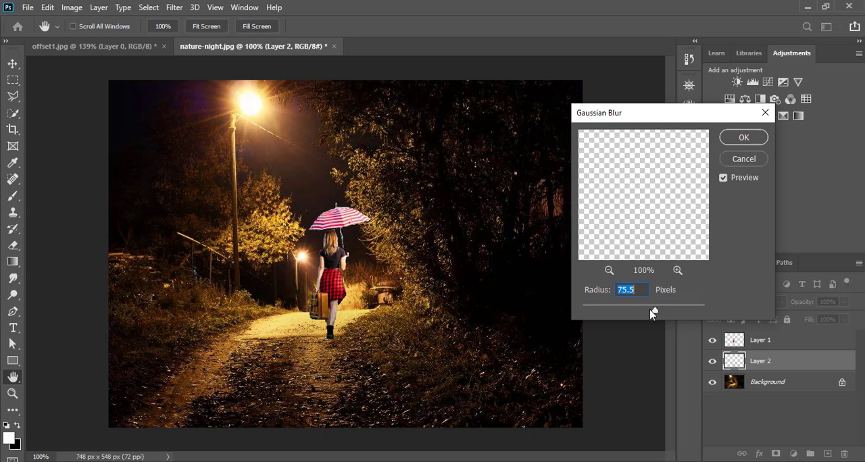
drag(653, 310, 605, 320)
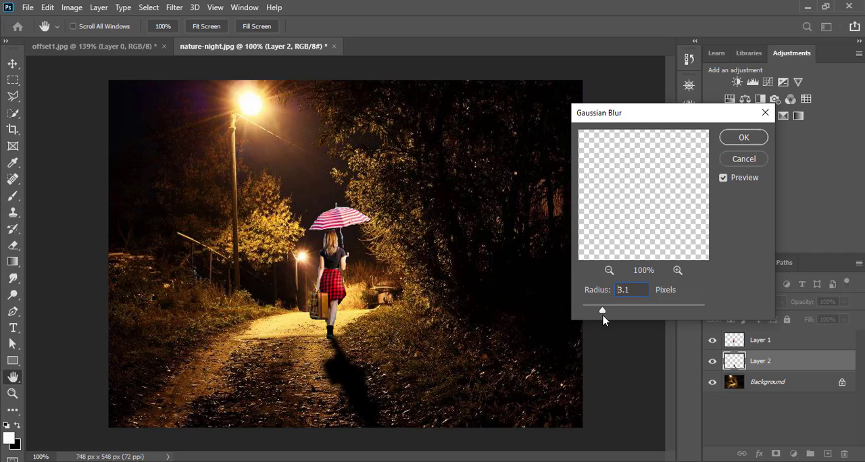
click(742, 138)
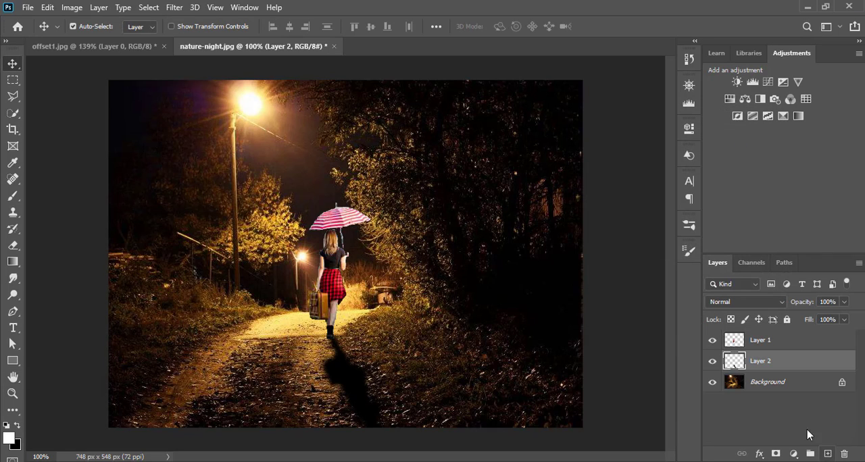
Step: Lower the opacity of the shadow layer to 91%
click(844, 302)
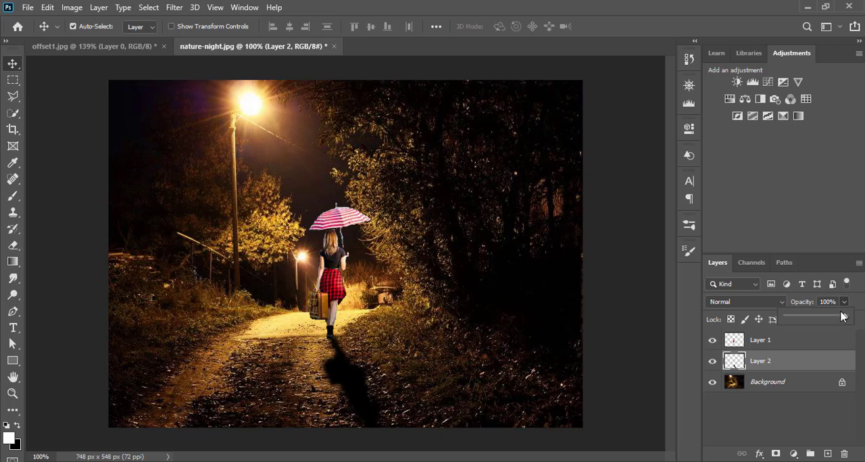
drag(846, 318, 836, 320)
drag(838, 321, 841, 321)
click(845, 308)
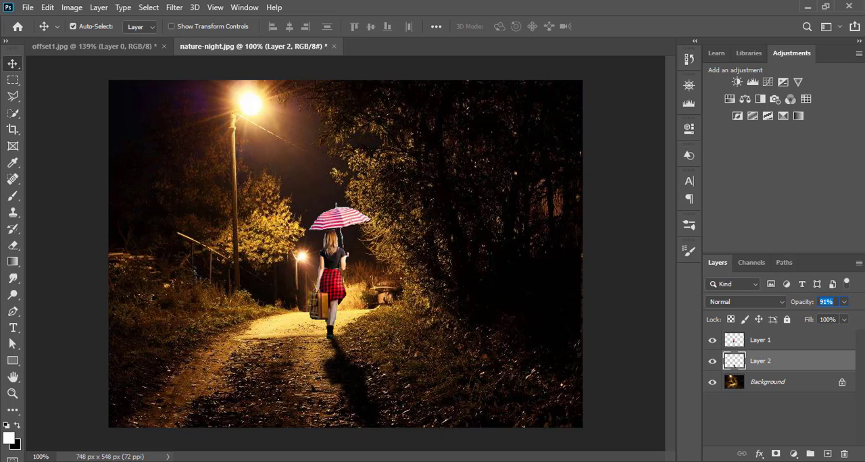
Step: Shift the shadow slightly down the path and move the woman down after it, so her feet stand near its start
drag(353, 391, 361, 398)
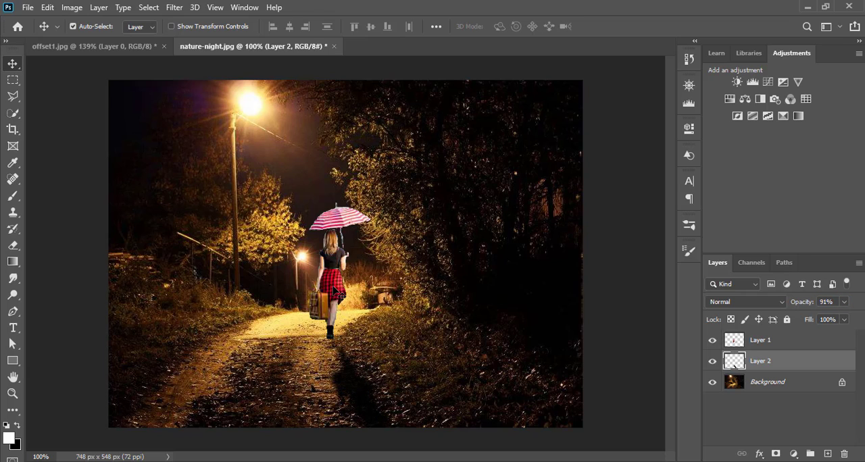
drag(334, 290, 335, 303)
drag(336, 301, 341, 301)
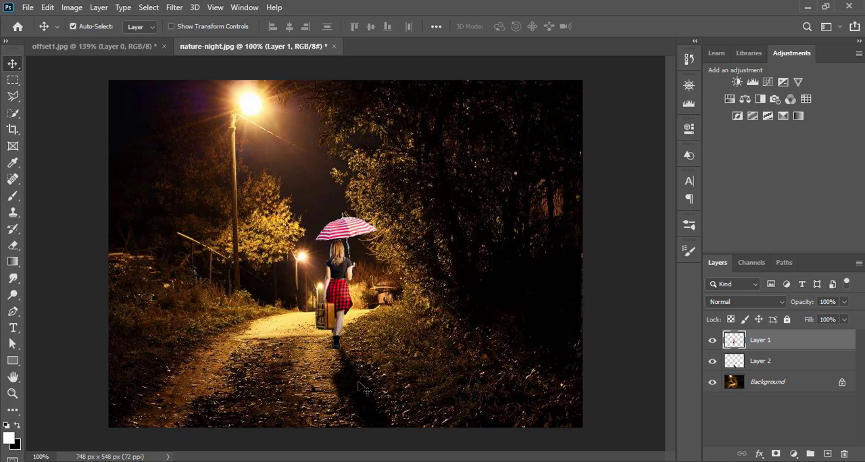
Step: Rotate the shadow about -10.7° and reposition it and the woman so the shadow starts at her feet
click(778, 362)
key(ctrl+t)
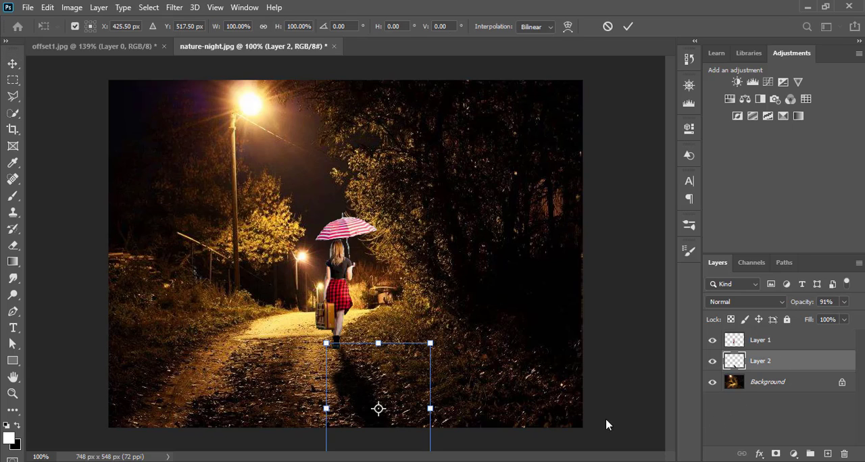
drag(462, 329, 450, 311)
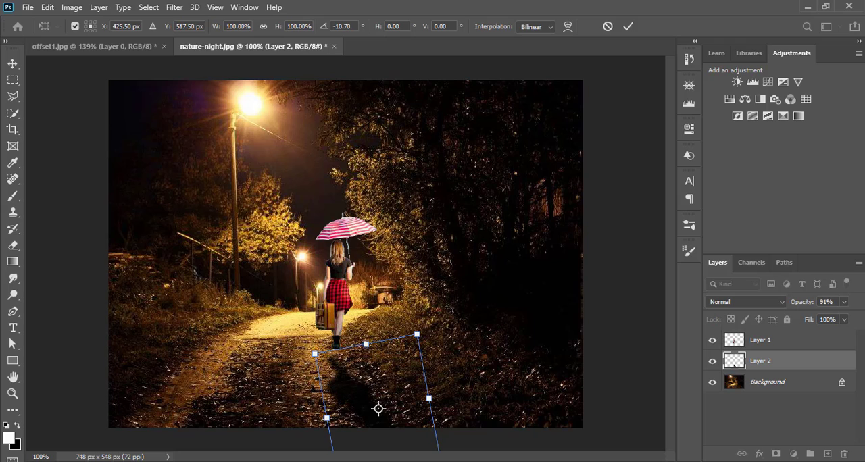
drag(379, 407, 384, 406)
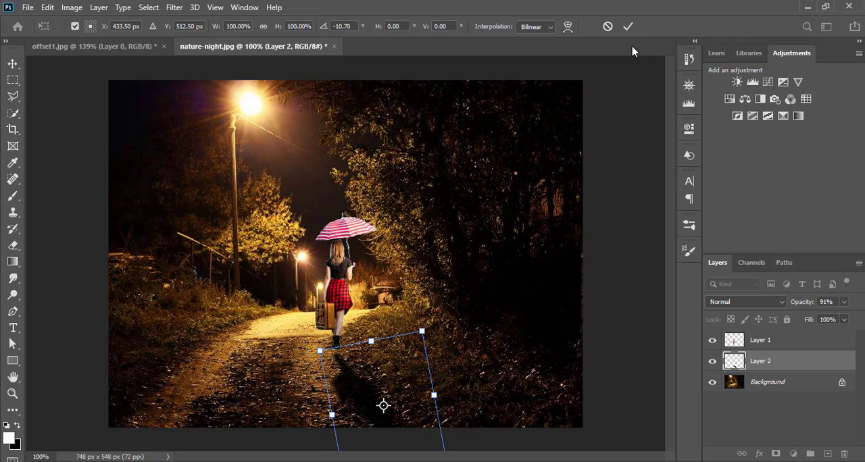
click(628, 26)
drag(339, 295, 330, 294)
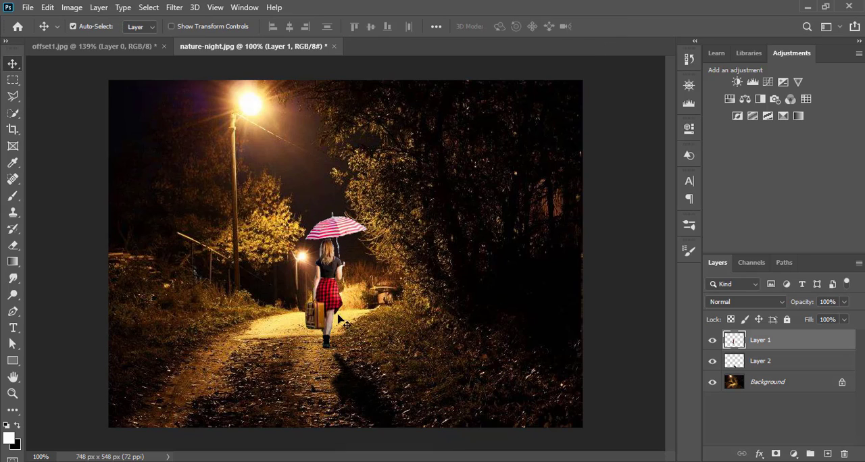
drag(360, 399, 356, 398)
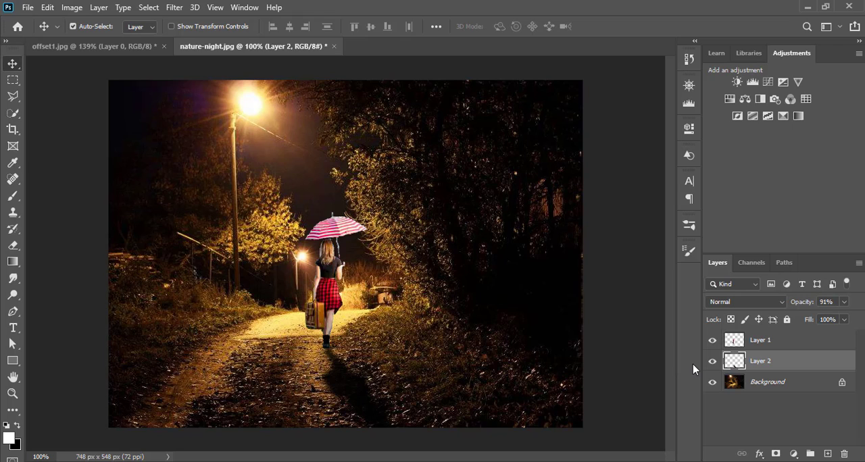
Step: Add an empty layer above the woman's layer and a Color Balance adjustment layer on top of it
click(780, 344)
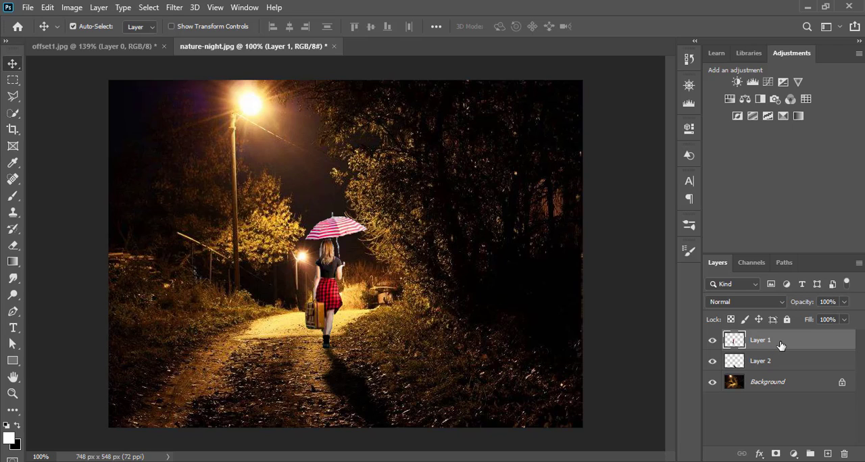
click(828, 454)
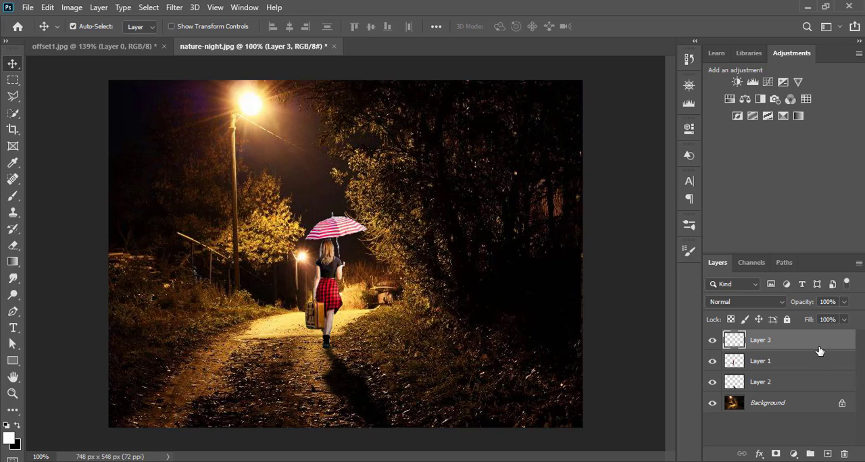
click(795, 454)
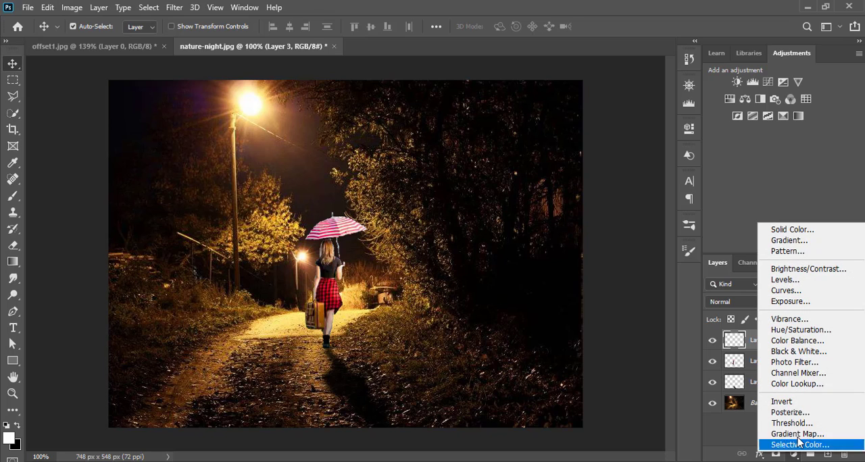
click(811, 341)
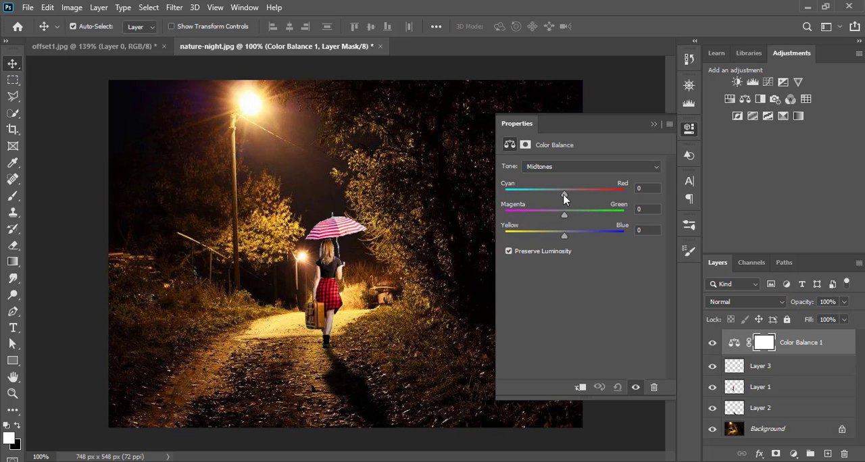
Step: Shift the midtones of the Color Balance adjustment slightly toward cyan and blue
mouse_move(565, 192)
mouse_down()
mouse_move(528, 195)
mouse_move(604, 190)
mouse_move(562, 189)
mouse_move(577, 189)
mouse_up()
drag(585, 193, 571, 195)
mouse_move(565, 235)
mouse_down()
mouse_move(534, 234)
mouse_move(559, 231)
mouse_up()
drag(570, 194, 569, 194)
drag(561, 236, 560, 238)
mouse_move(568, 191)
mouse_down()
mouse_move(543, 196)
mouse_move(554, 196)
mouse_up()
mouse_move(560, 236)
mouse_down()
mouse_move(553, 235)
mouse_move(574, 236)
mouse_up()
drag(573, 236, 571, 236)
click(653, 124)
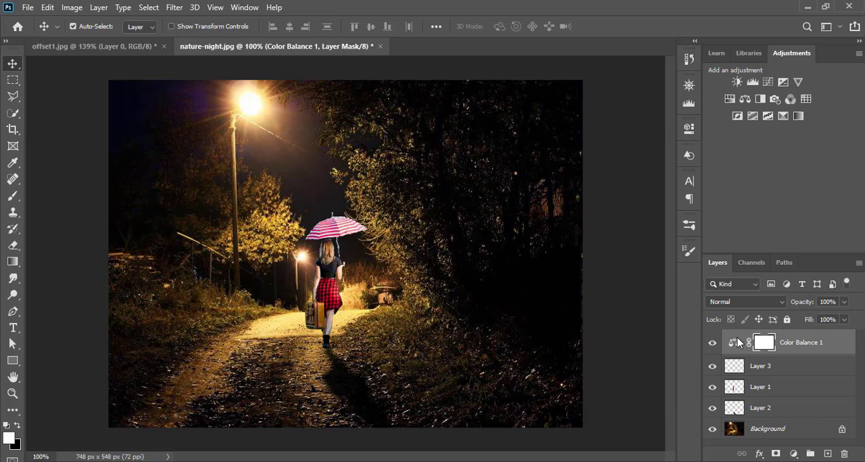
Step: Set up a Soft Round brush of 200 px for painting on the empty layer above the woman
click(771, 365)
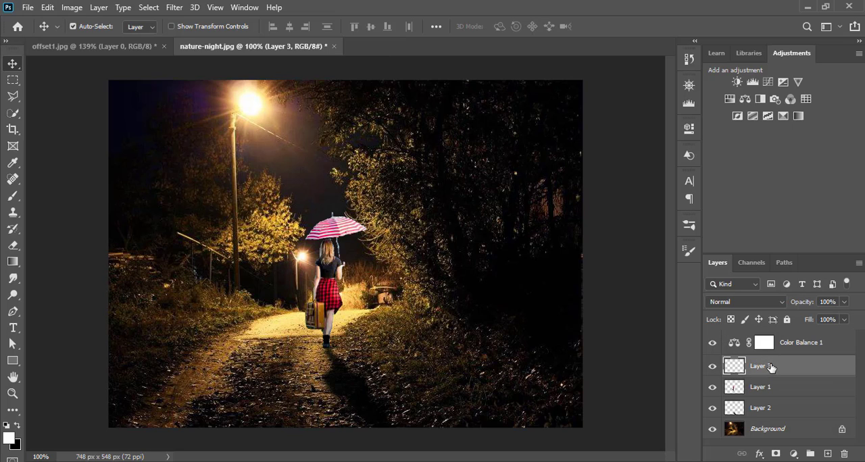
click(11, 199)
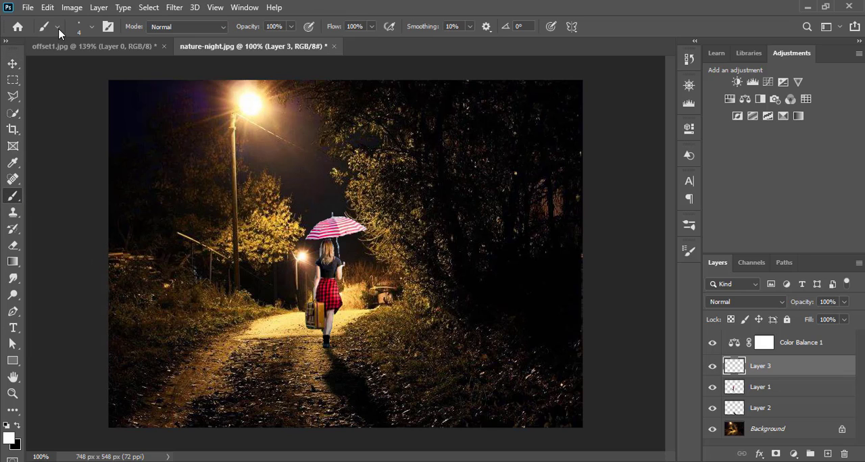
click(86, 27)
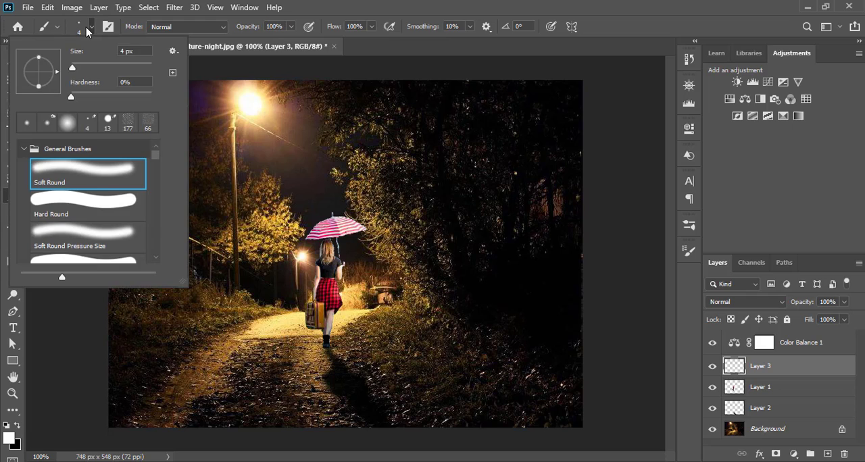
click(69, 175)
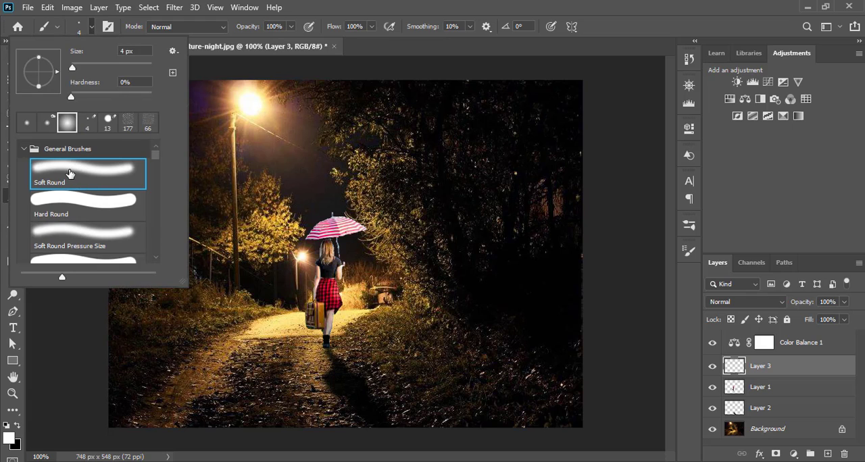
click(92, 27)
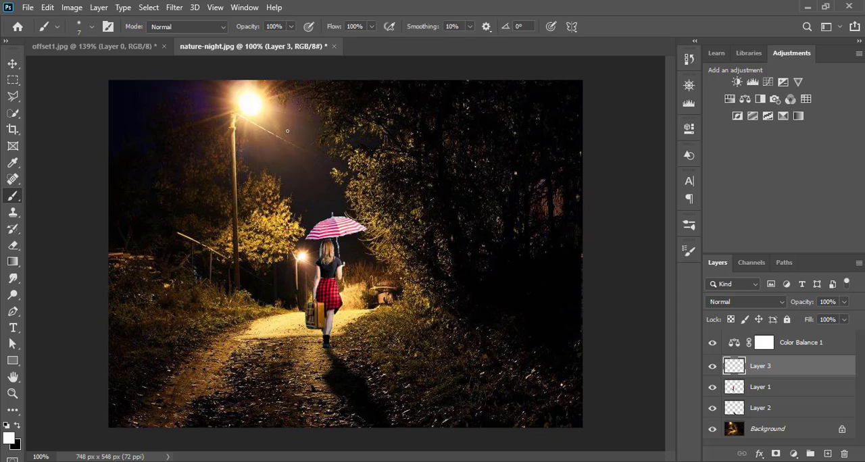
key(bracketright)
key(bracketright)
key(bracketright)
key(bracketright)
key(bracketright)
key(bracketright)
key(bracketright)
key(bracketright)
key(bracketright)
key(bracketright)
key(bracketright)
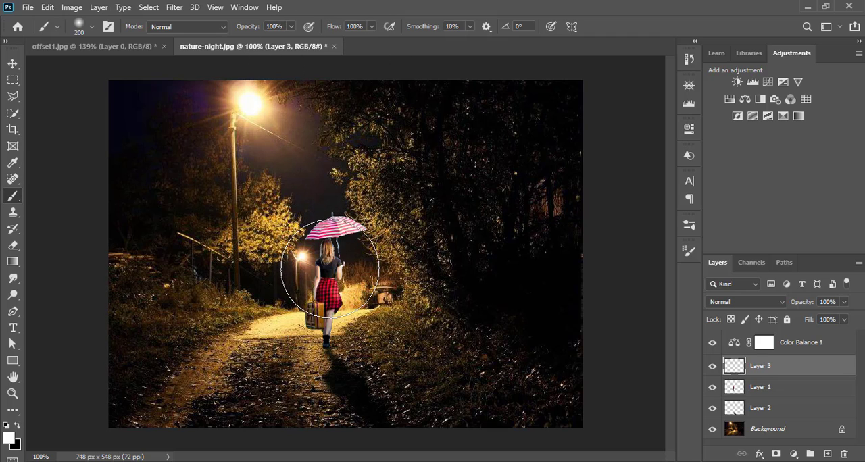
click(330, 268)
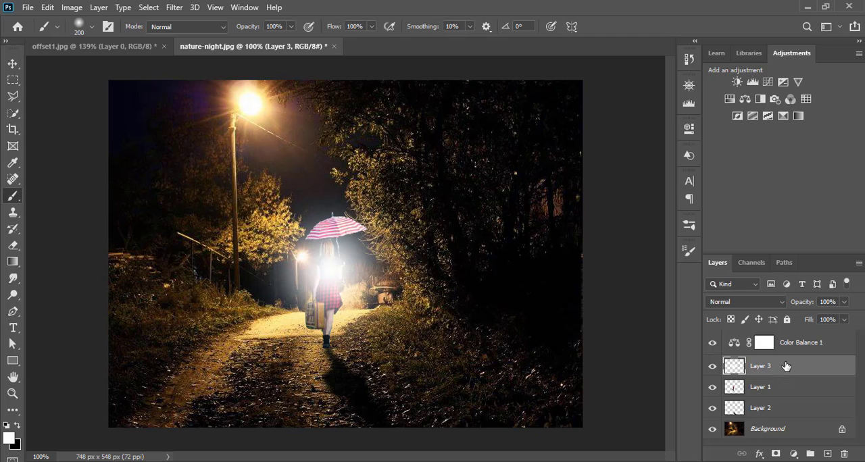
drag(787, 366, 787, 399)
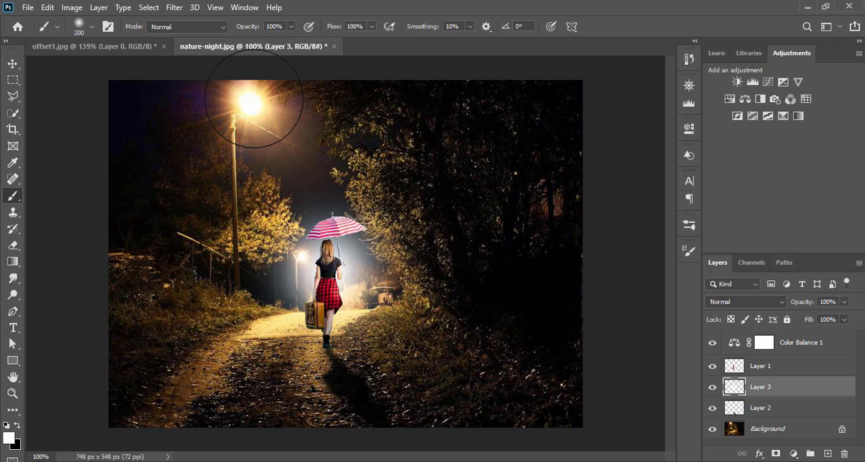
key(ctrl+bracketright)
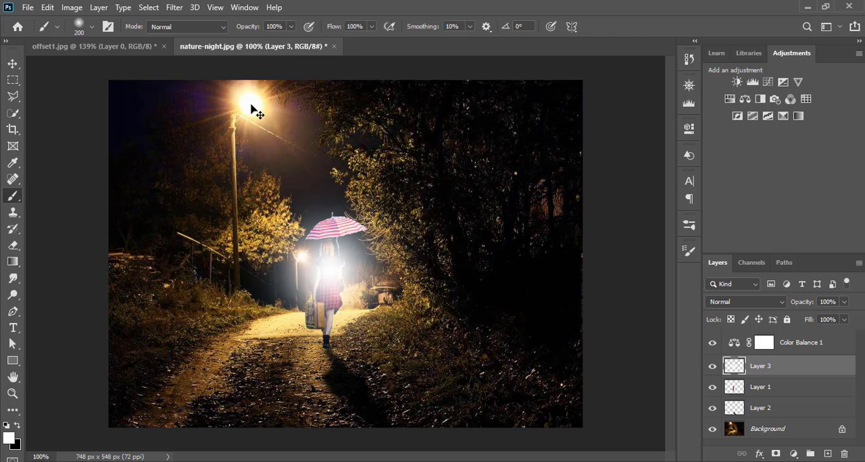
key(ctrl+z)
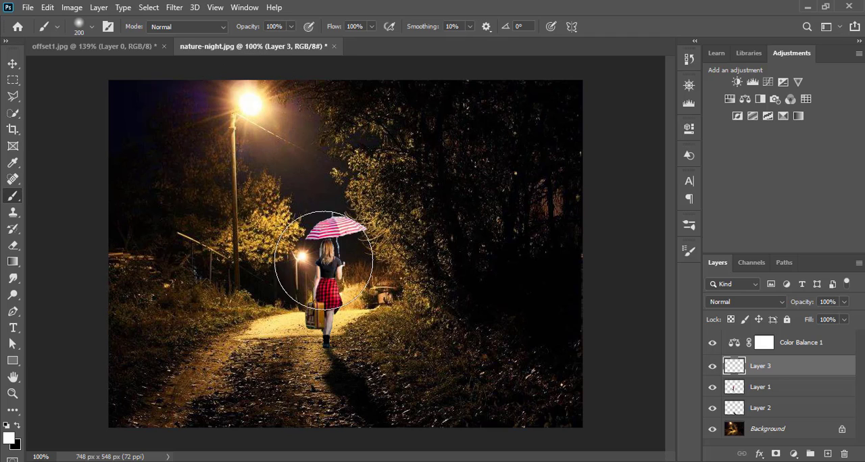
Step: Paint one white glow over the woman at 83% brush opacity and place the glow layer beneath her layer
click(292, 27)
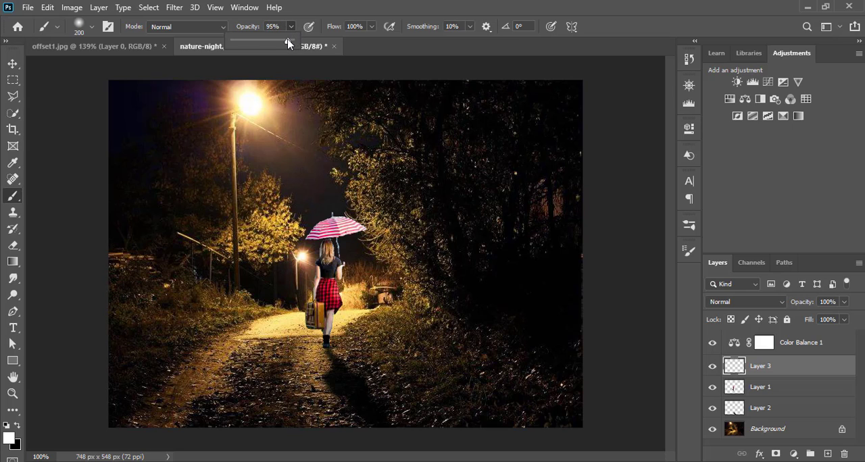
drag(292, 39, 281, 42)
click(292, 28)
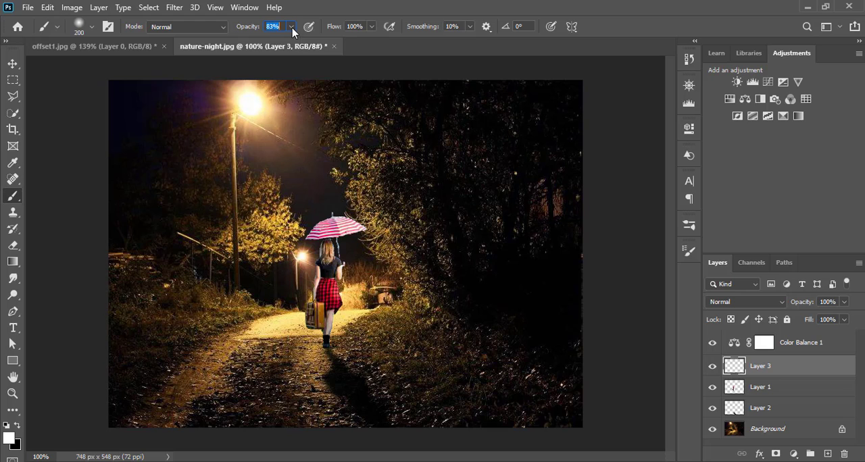
click(330, 280)
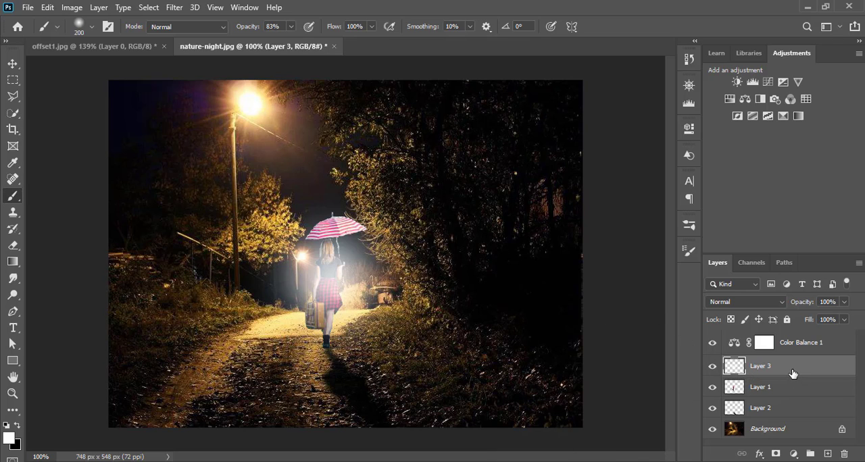
drag(791, 367, 793, 399)
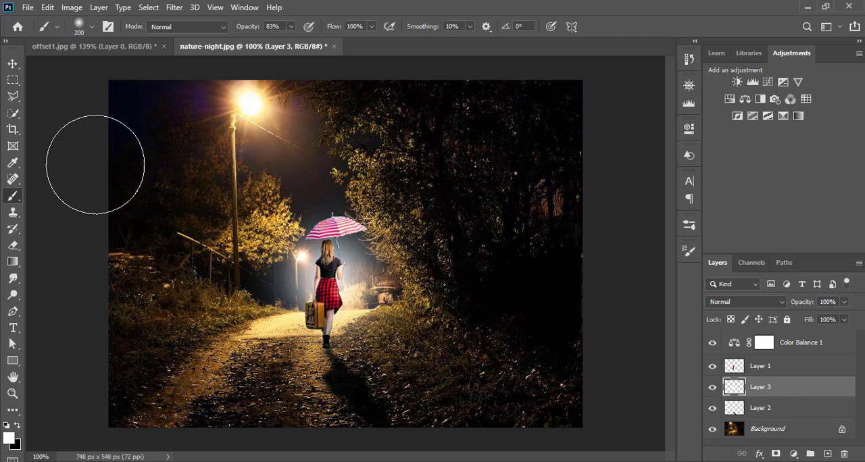
Step: Add a new empty layer above the Color Balance adjustment layer
click(13, 64)
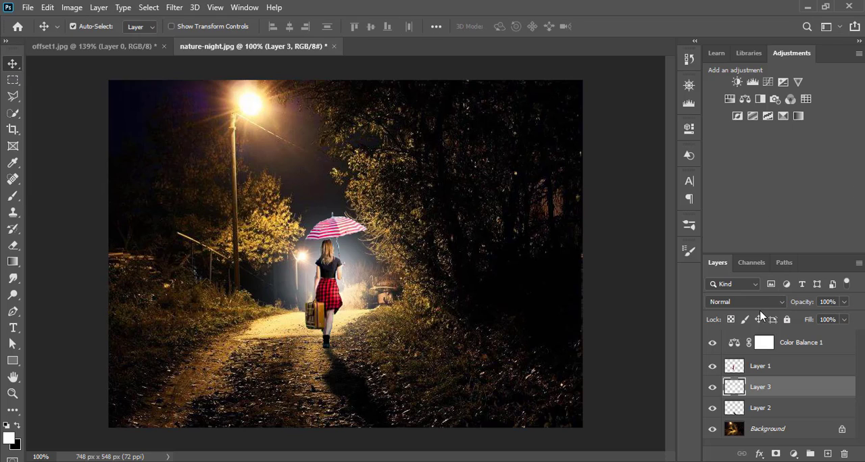
click(818, 344)
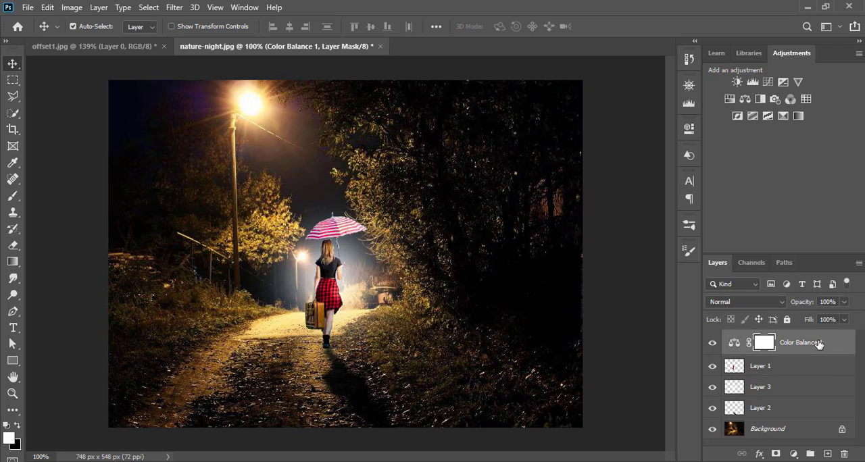
click(828, 454)
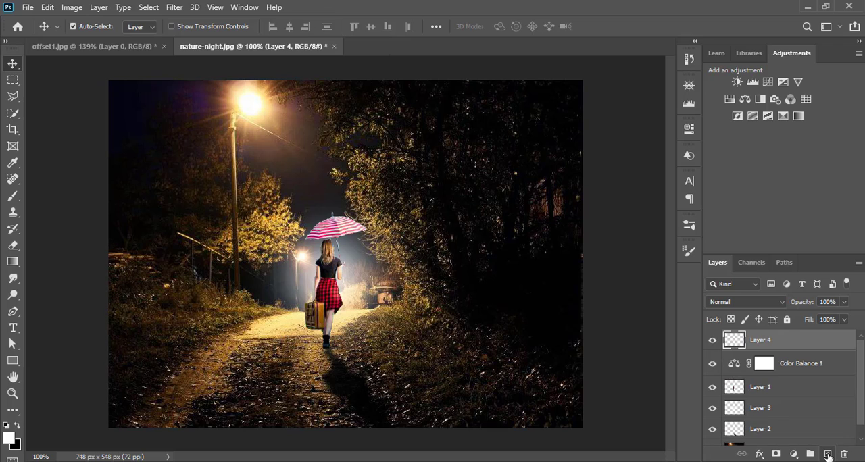
Step: Fill the empty top layer with 50% Gray and set its blend mode to Soft Light
click(48, 8)
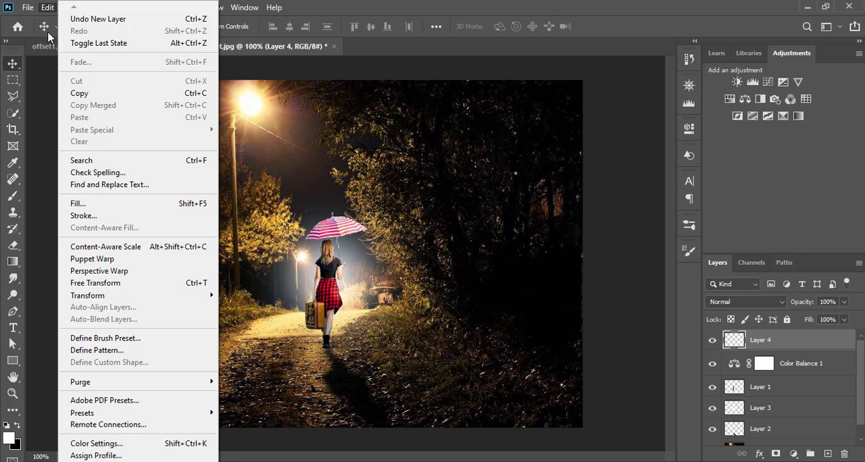
click(85, 207)
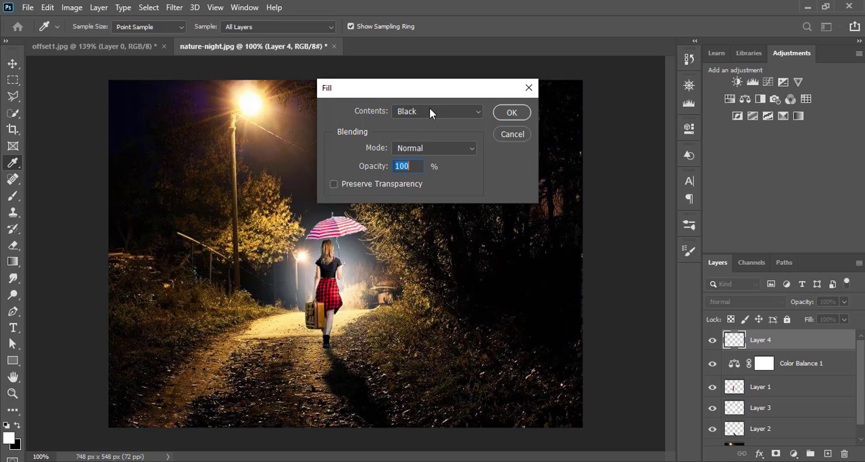
click(430, 112)
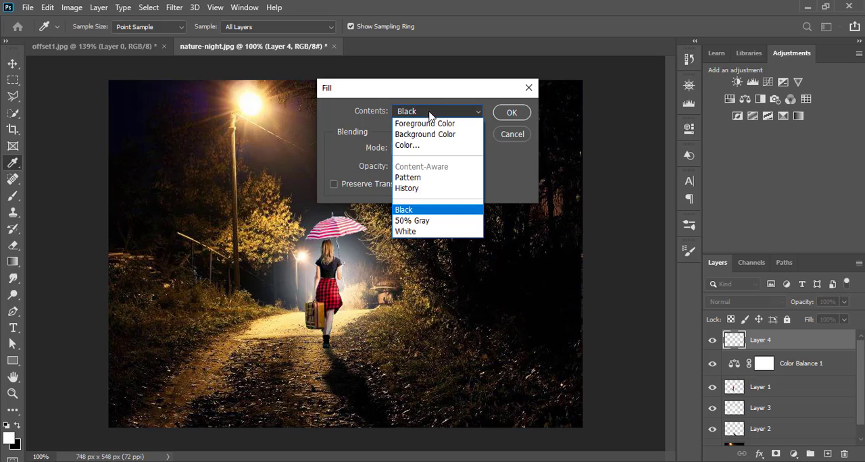
click(434, 221)
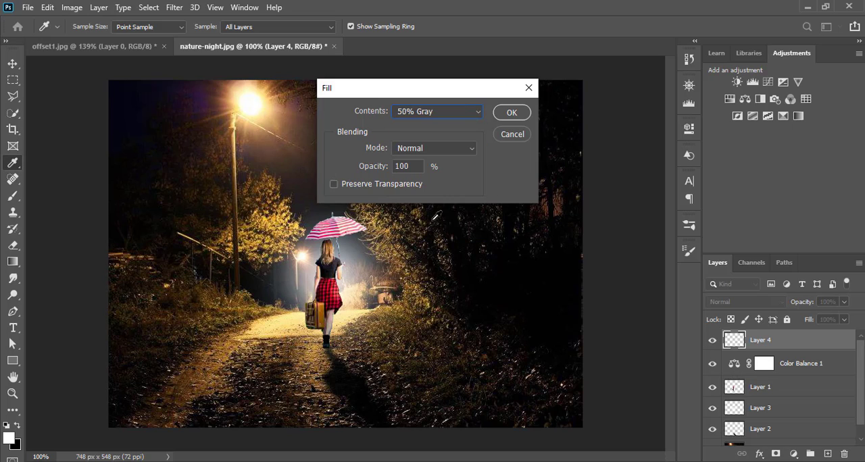
click(511, 113)
key(v)
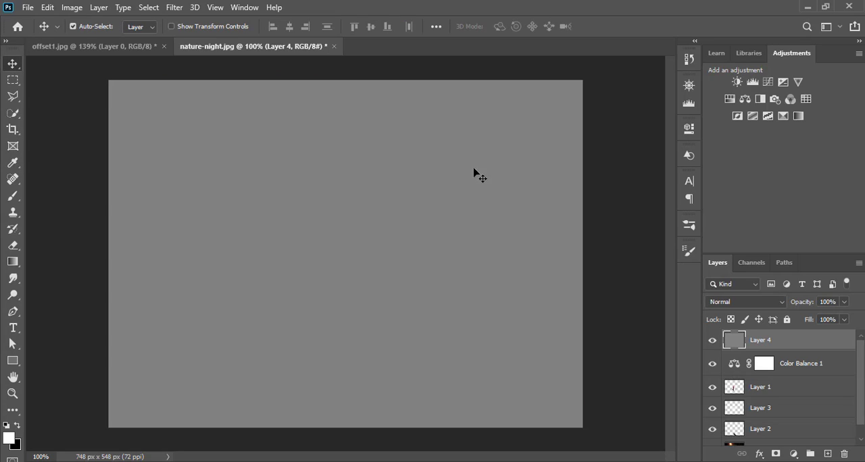
click(772, 309)
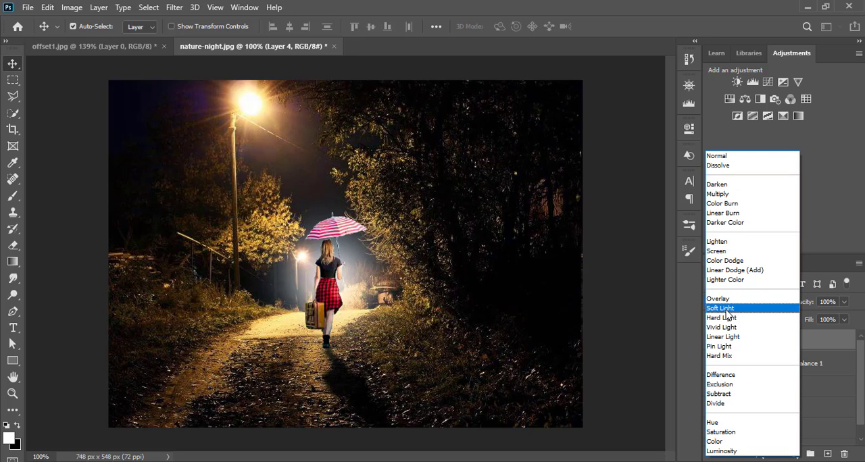
click(727, 315)
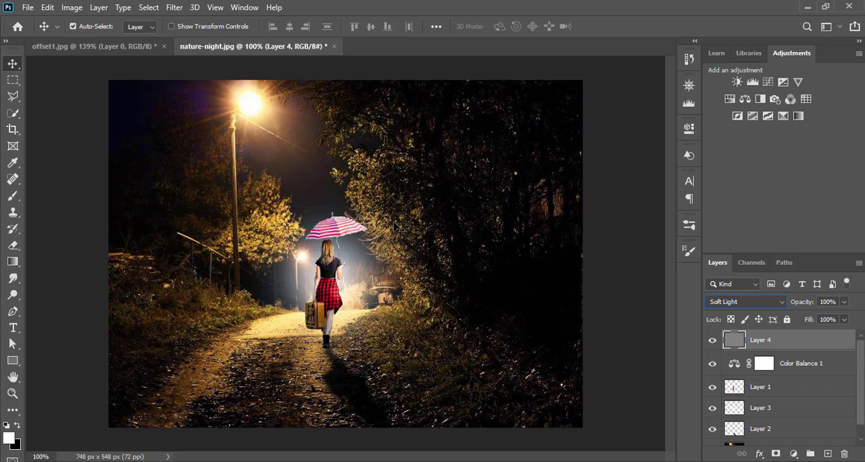
Step: Darken the shaded areas of the woman on the gray layer with a 9 px Burn tool, Midtones range, 50% exposure
click(12, 394)
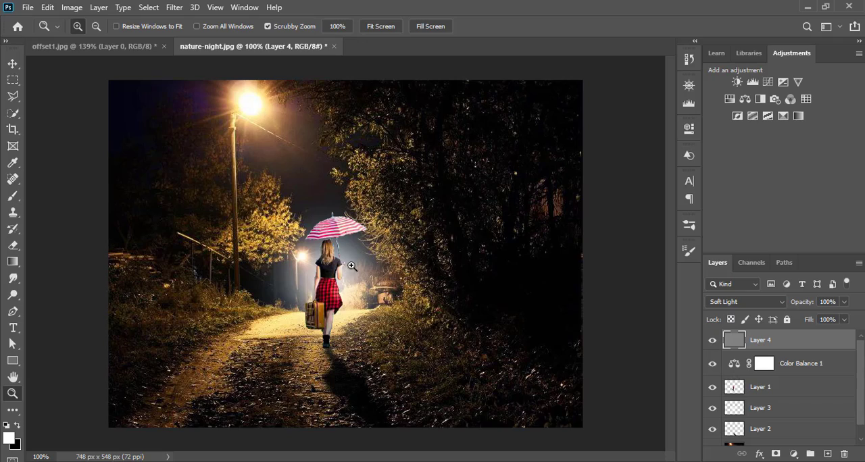
drag(352, 285, 368, 251)
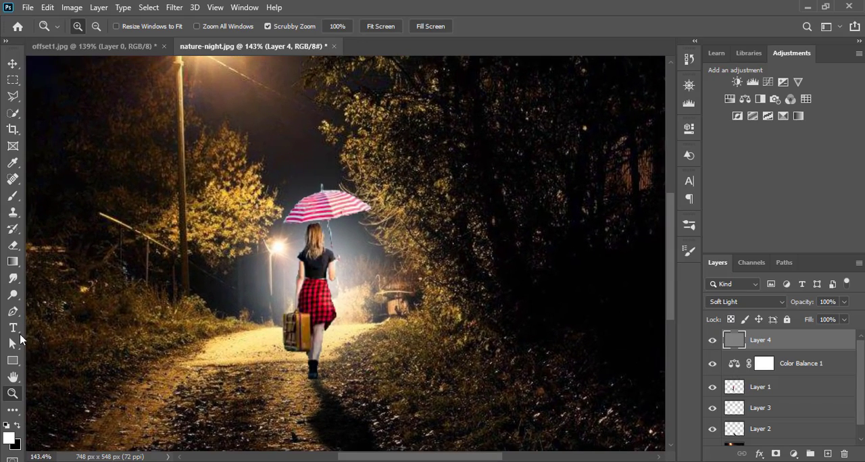
click(16, 281)
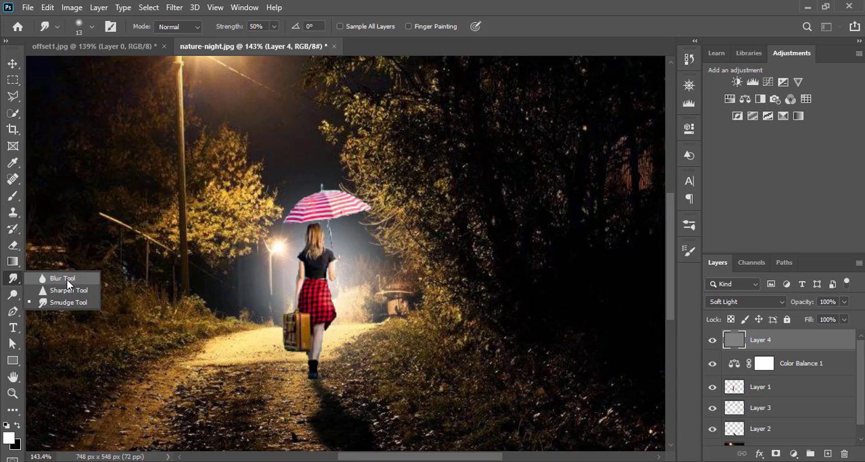
click(62, 278)
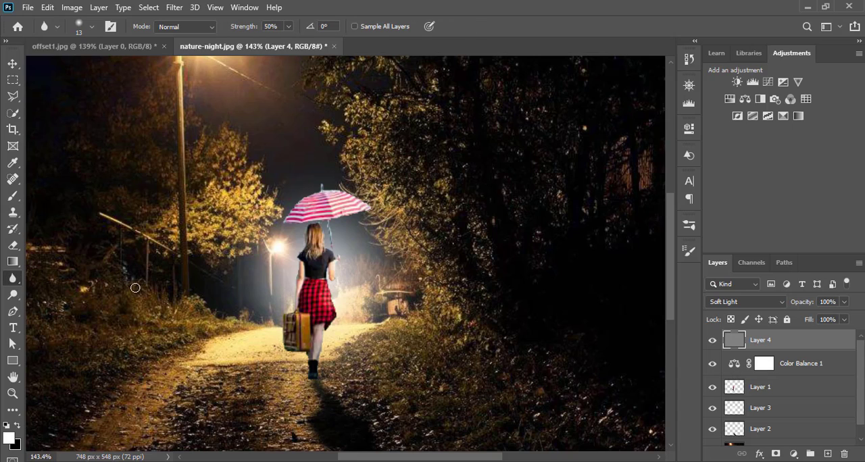
click(13, 295)
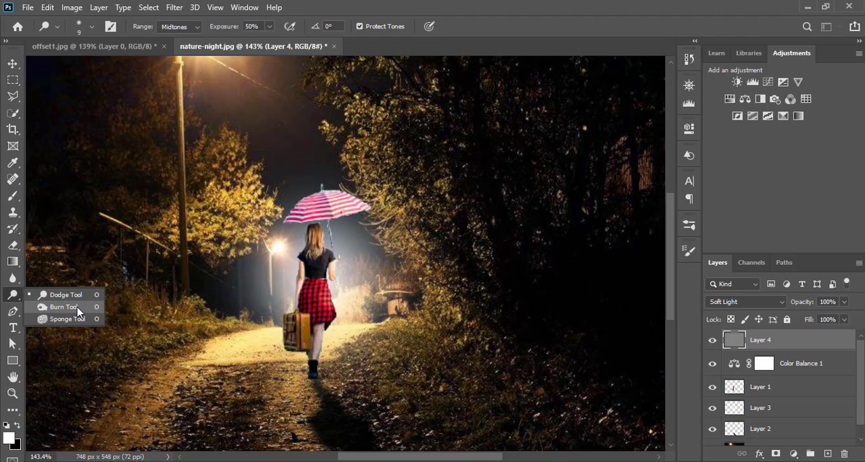
click(64, 307)
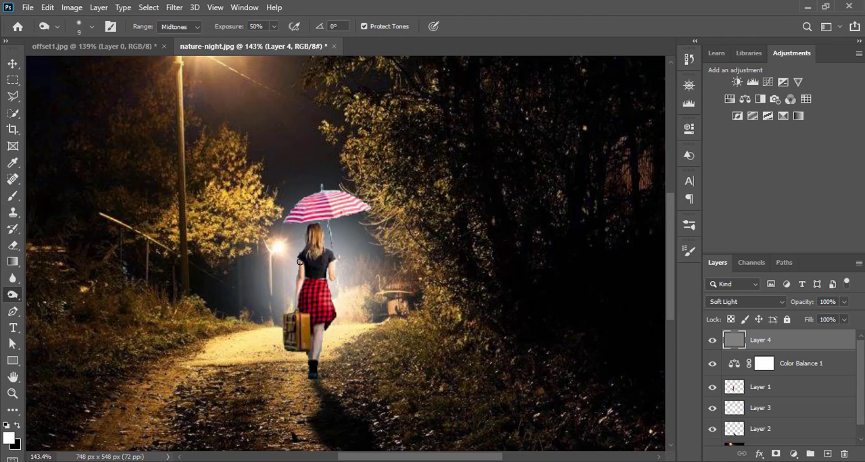
click(17, 425)
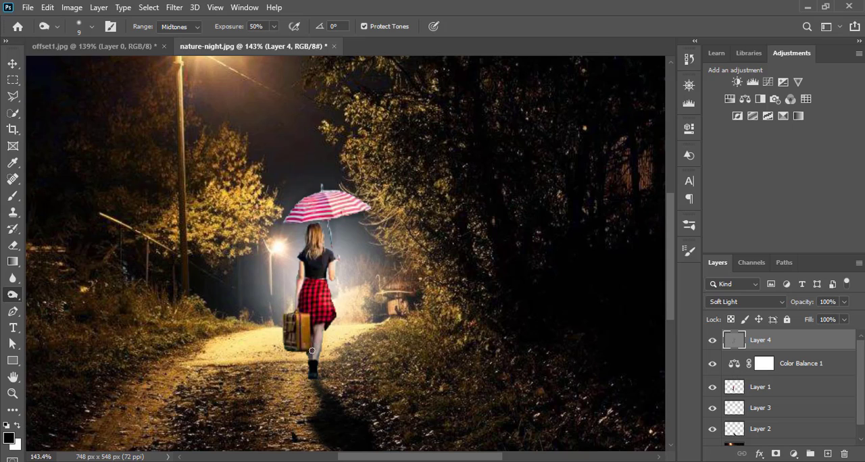
Step: Brighten the lit areas of the woman on the gray layer with a 9 px Dodge tool, Midtones range, 50% exposure
right_click(13, 295)
click(77, 298)
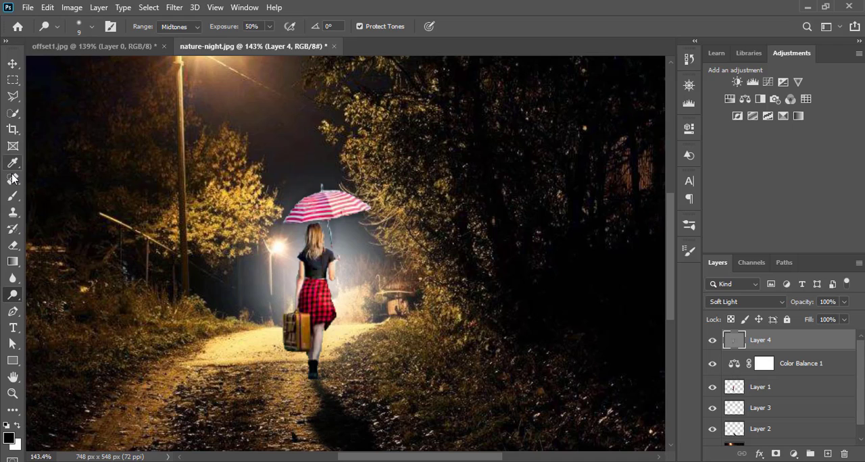
click(12, 63)
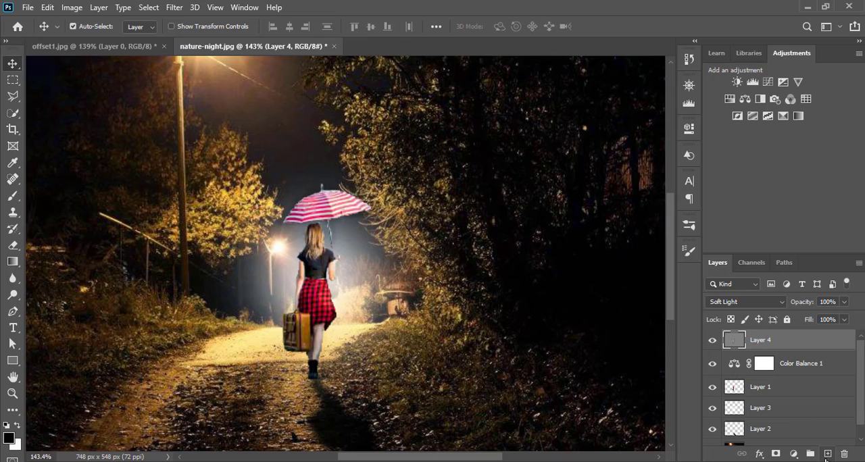
Step: Add a new layer on top and draw a closed straight-sided pen path around the woman, from the lamp post down across the path
click(828, 454)
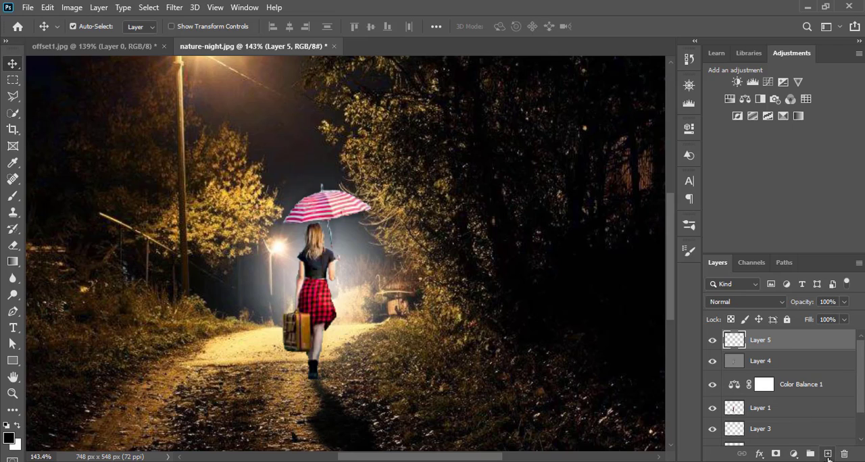
click(13, 312)
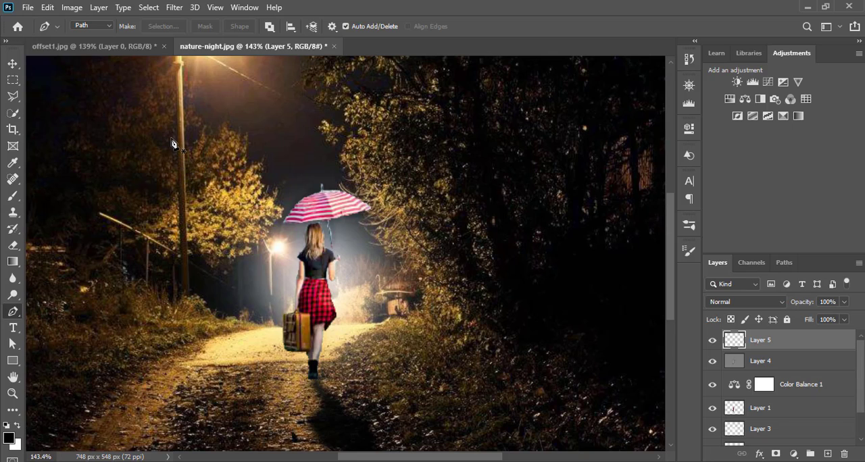
click(324, 87)
click(428, 188)
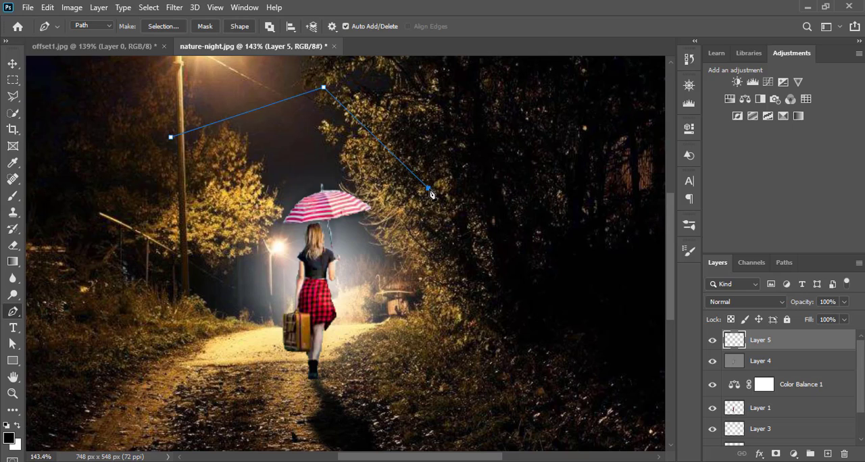
click(526, 273)
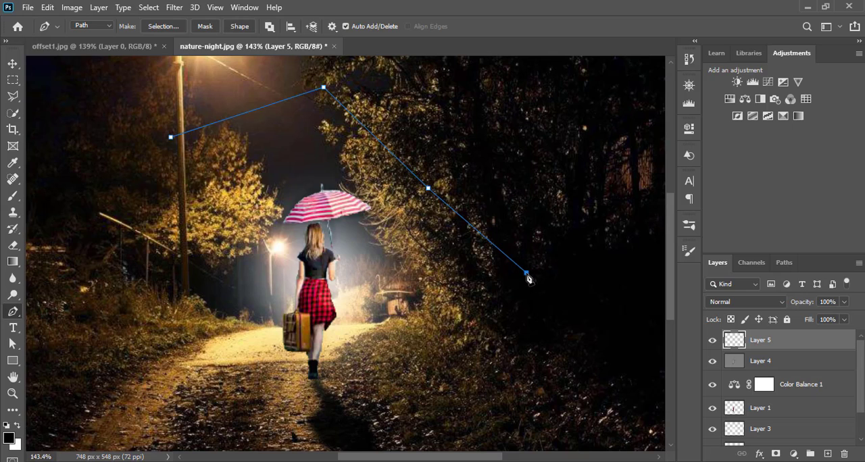
click(587, 317)
click(662, 373)
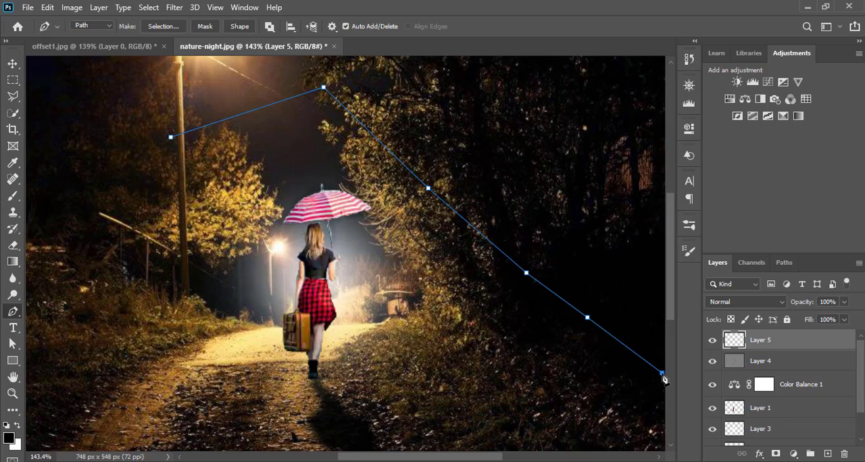
click(498, 447)
click(306, 448)
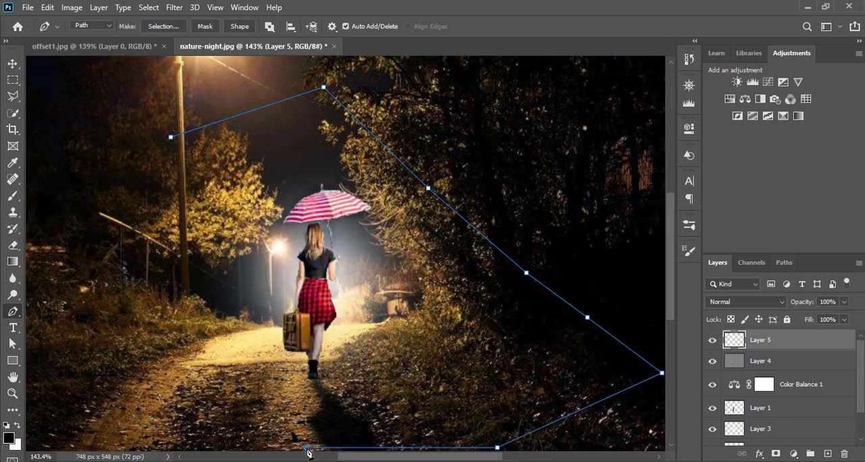
click(211, 404)
click(171, 137)
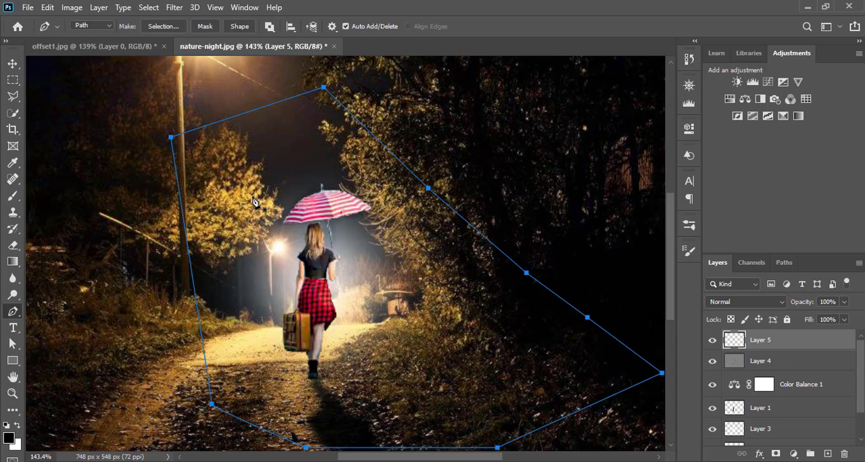
Step: Convert the closed path into a new anti-aliased selection with a feather radius of 0 pixels
right_click(281, 191)
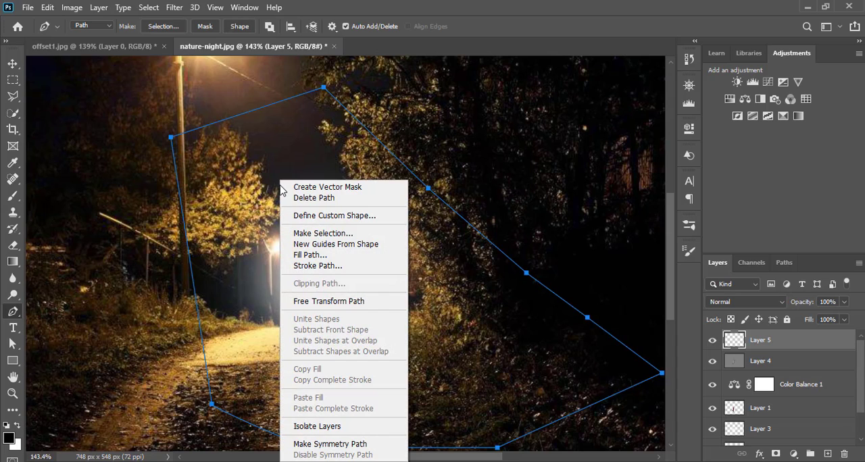
click(303, 234)
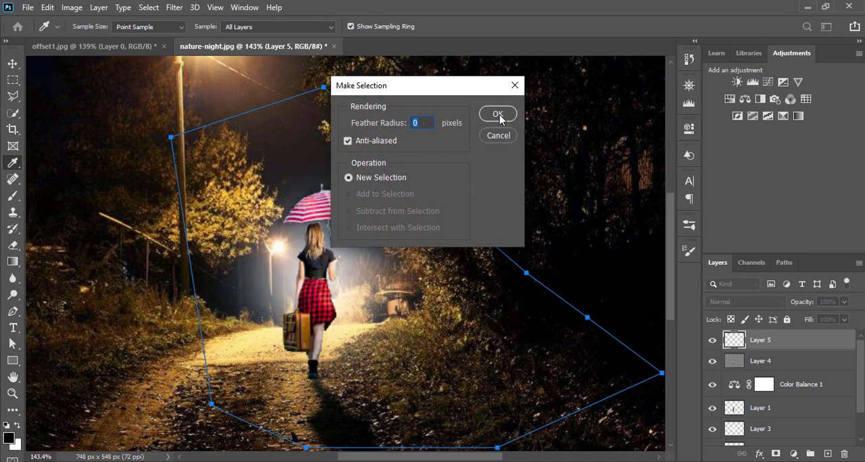
click(498, 115)
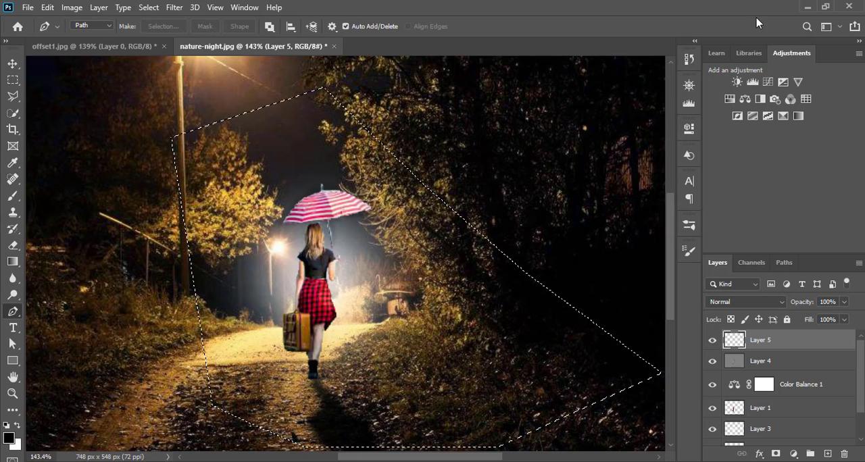
Step: Fill the selection on the new layer with white at 100% opacity and deselect it
click(47, 7)
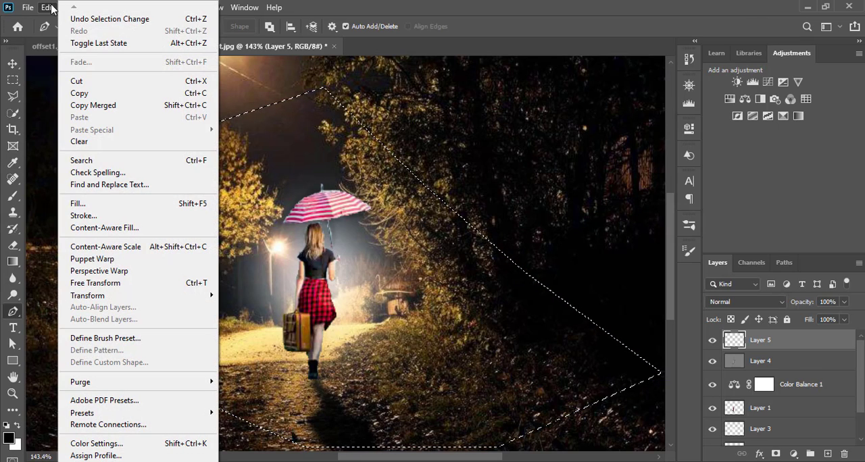
click(77, 203)
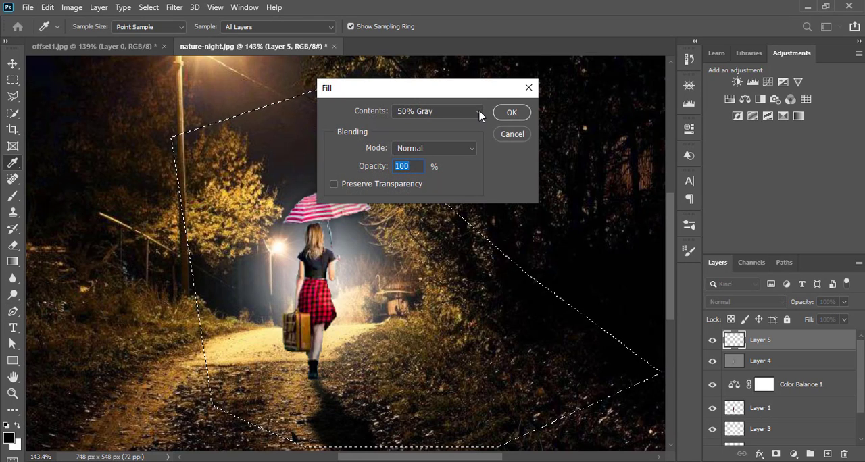
click(479, 113)
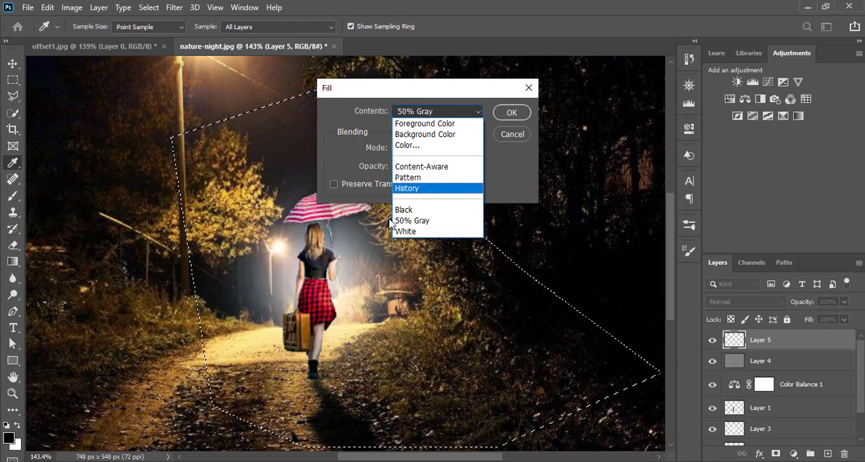
click(409, 233)
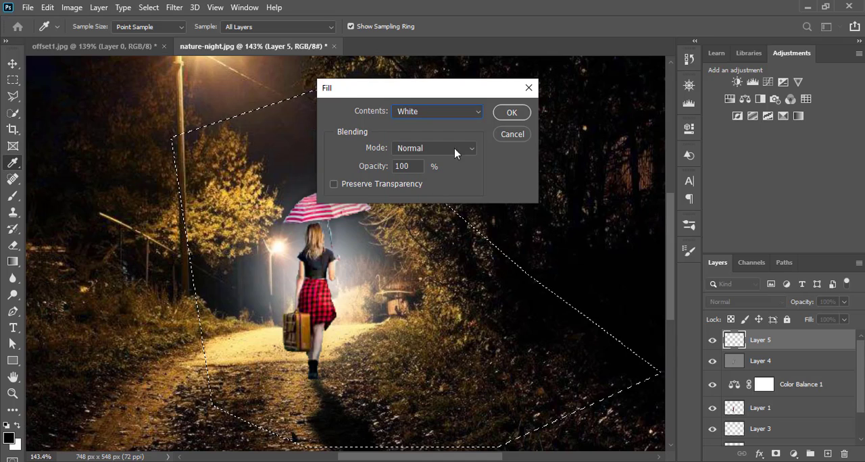
click(510, 114)
key(p)
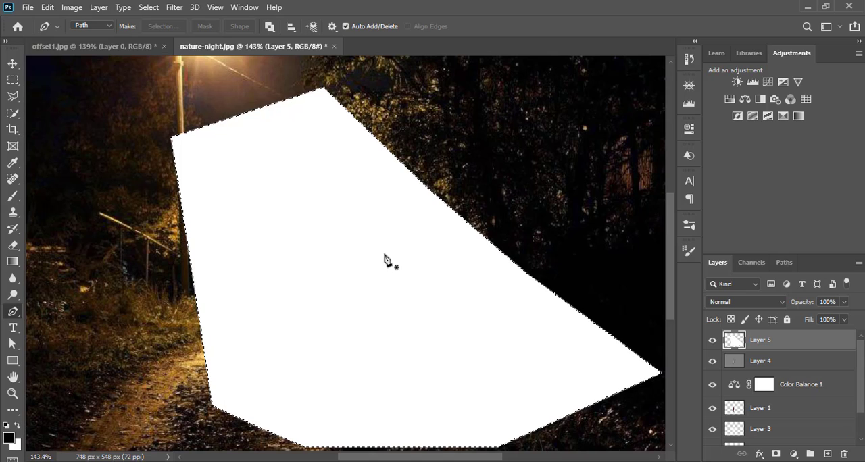
key(ctrl+d)
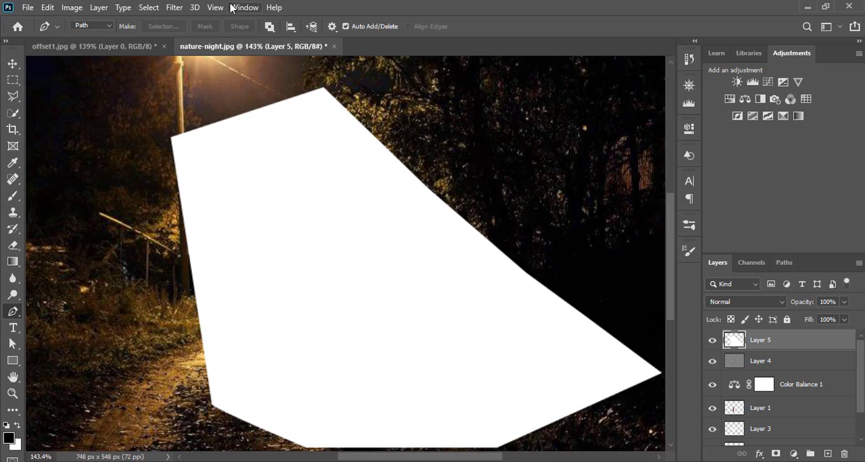
Step: Apply a Gaussian Blur with a radius of 173.3 pixels to the white shape on the top layer
click(177, 9)
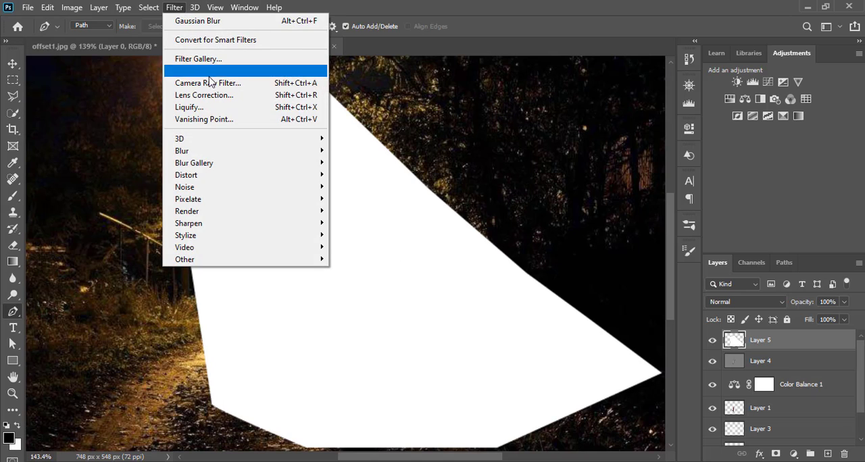
mouse_move(243, 153)
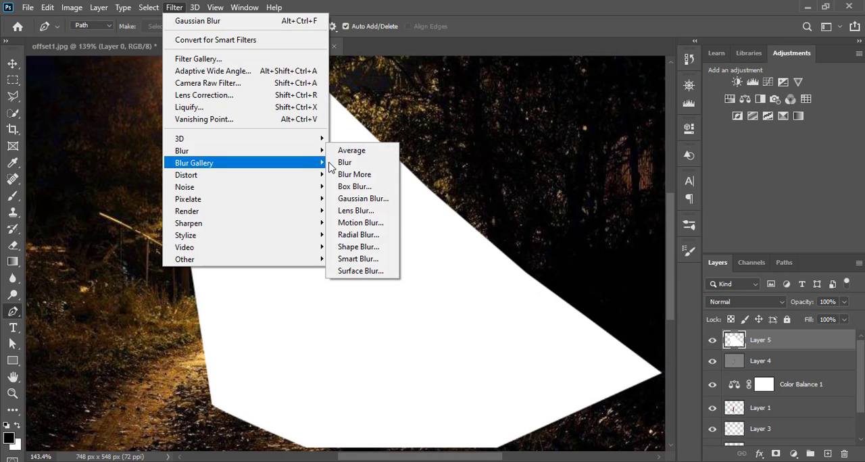
click(348, 201)
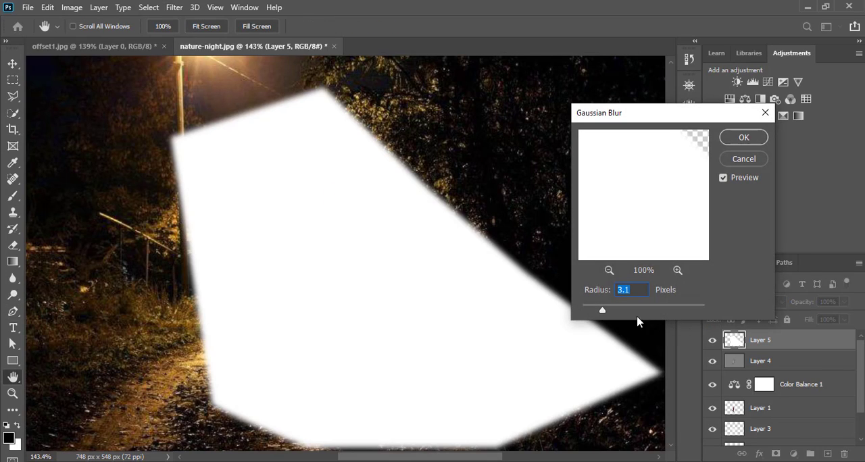
drag(602, 310, 679, 312)
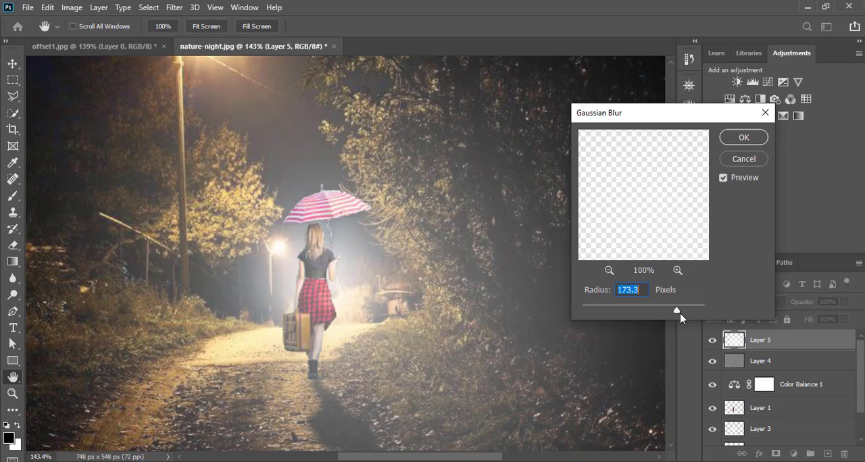
click(744, 138)
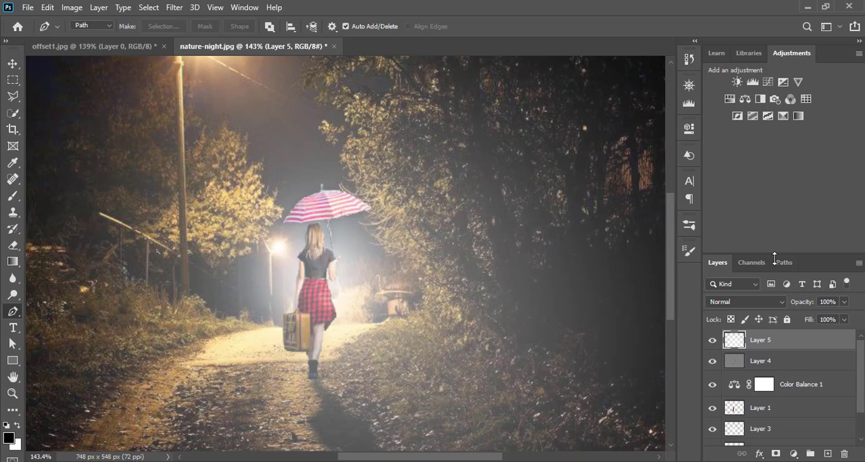
Step: Try Soft Light on the blurred white layer, and set its blend mode to Screen
click(781, 302)
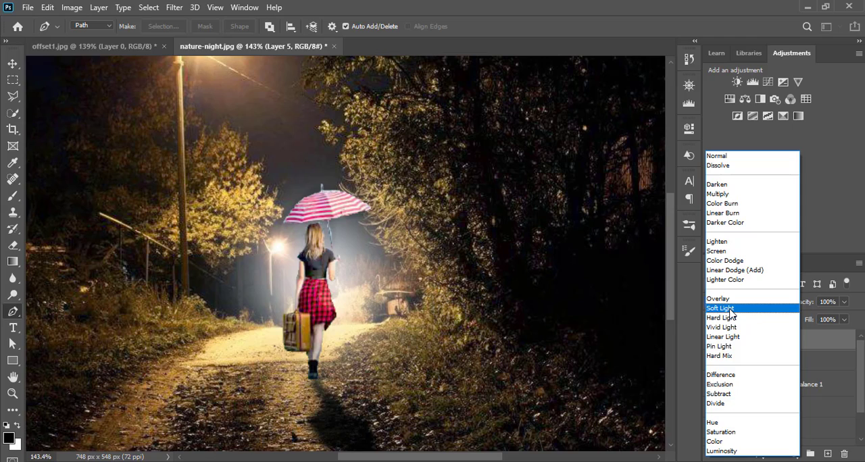
click(730, 311)
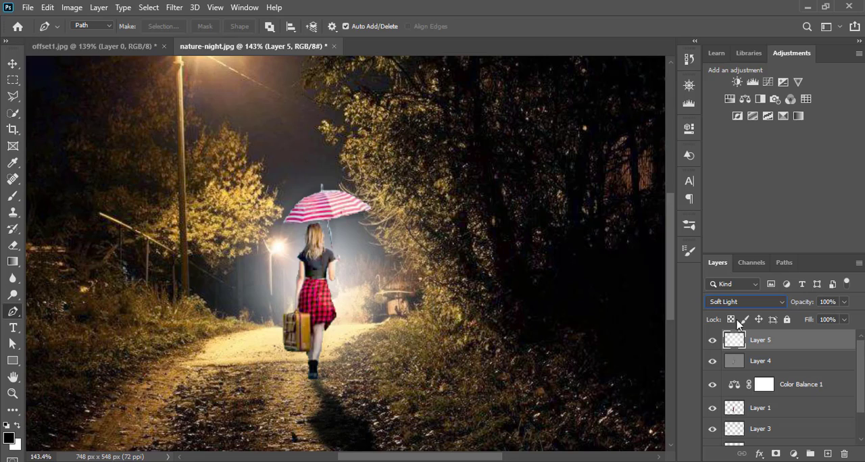
click(781, 308)
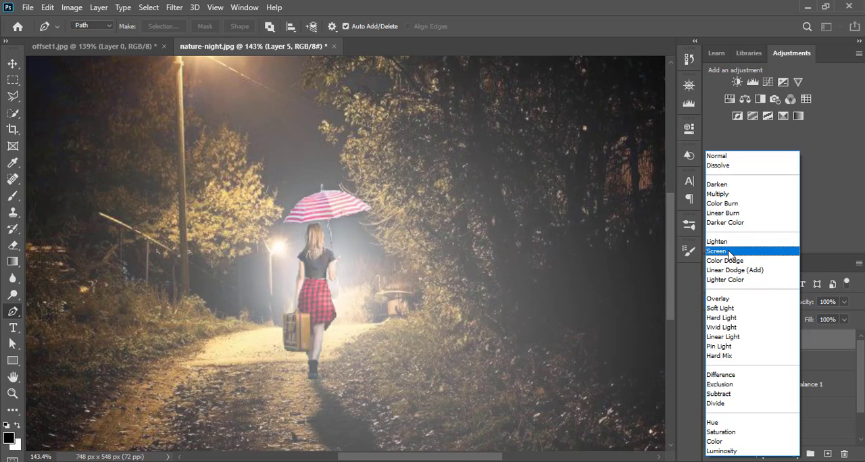
click(730, 255)
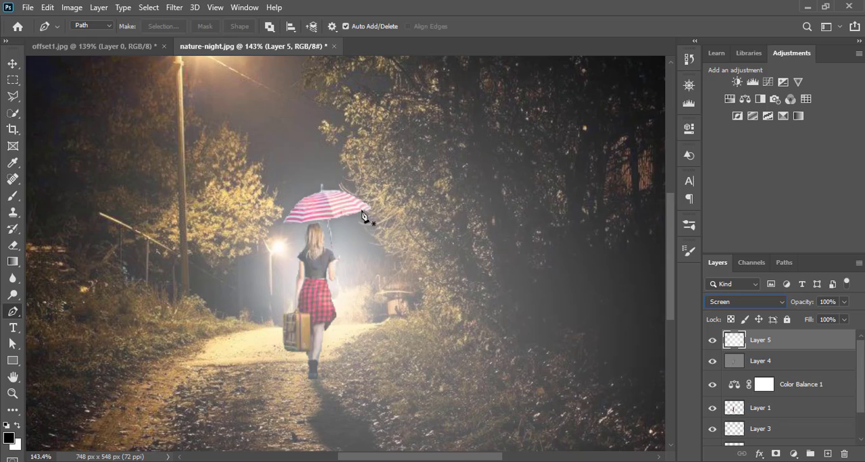
Step: Add a new layer on top and choose the Rain 1 brush from 20 Rain Brushes 2 at 385 px
click(828, 455)
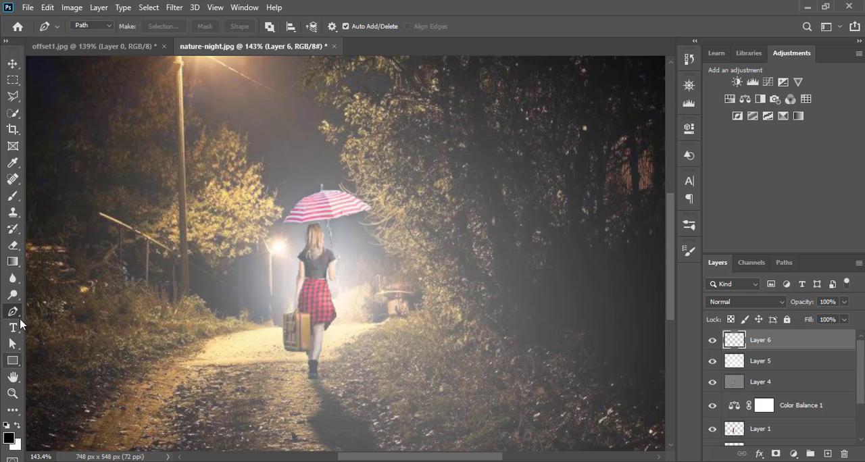
click(13, 196)
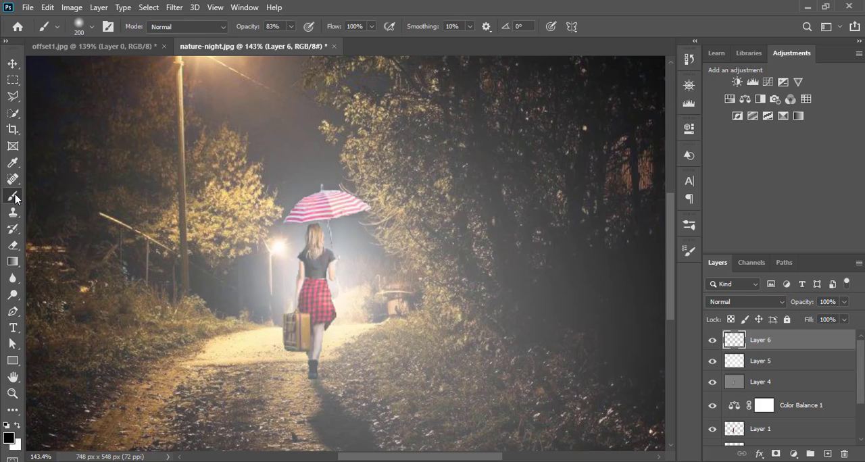
click(92, 27)
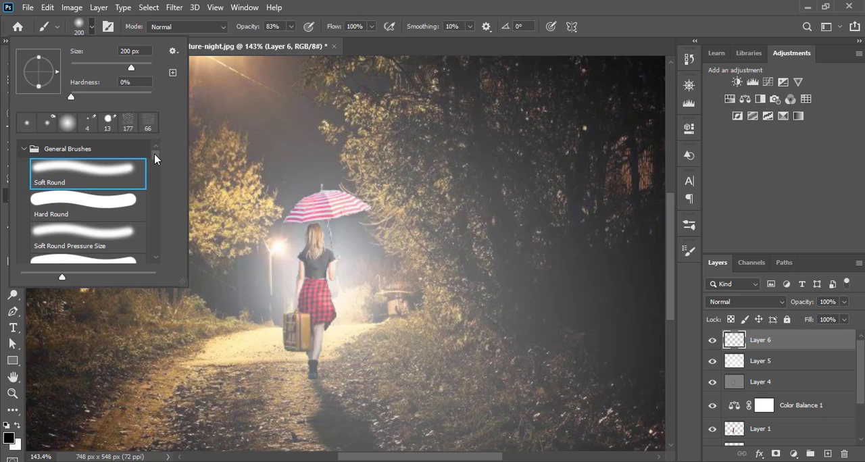
mouse_move(154, 153)
mouse_down()
mouse_move(152, 183)
mouse_move(156, 177)
mouse_up()
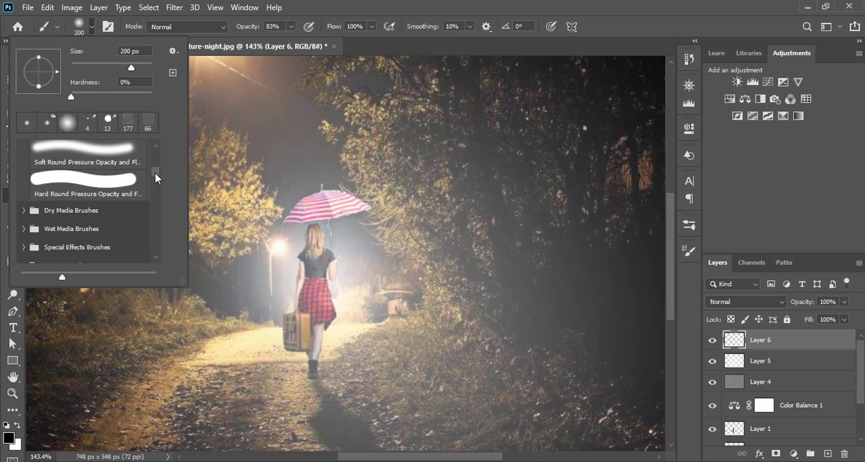
mouse_move(155, 172)
mouse_down()
mouse_move(154, 228)
mouse_move(157, 220)
mouse_up()
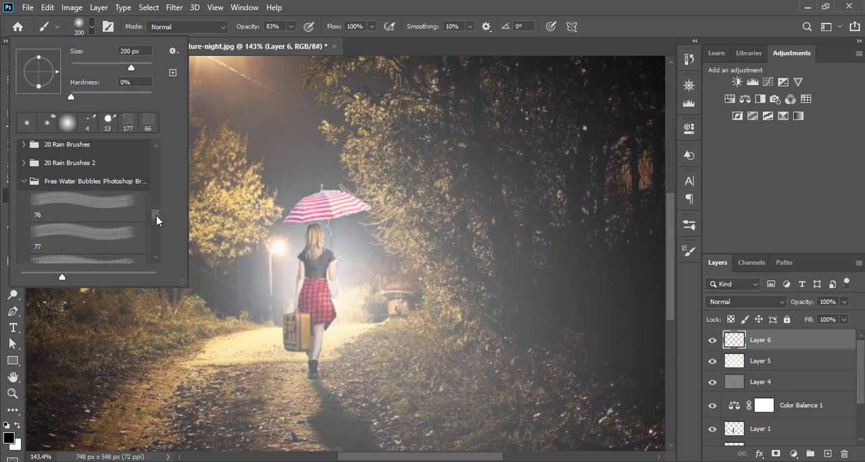
click(24, 163)
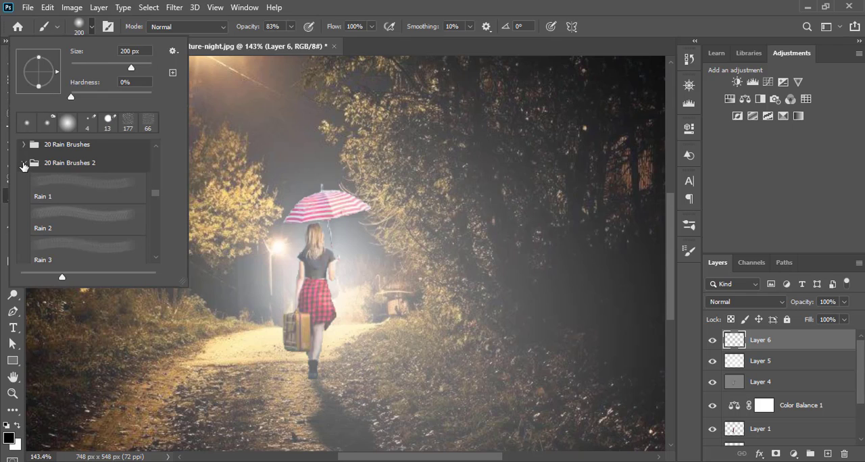
click(64, 188)
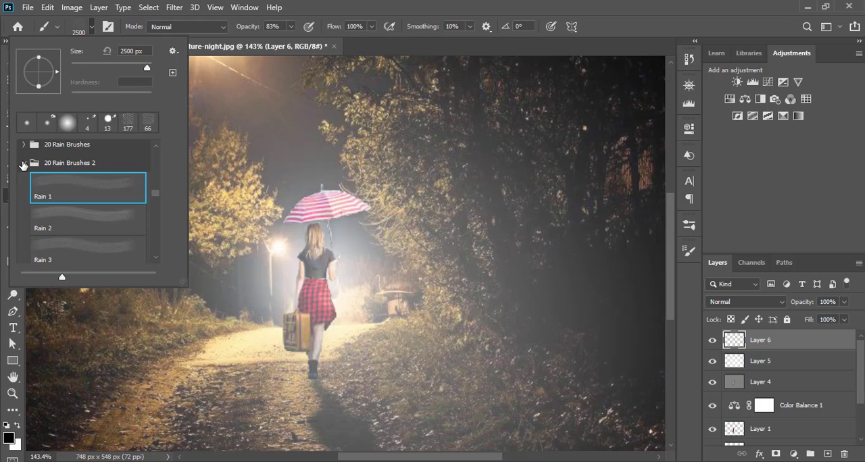
click(23, 164)
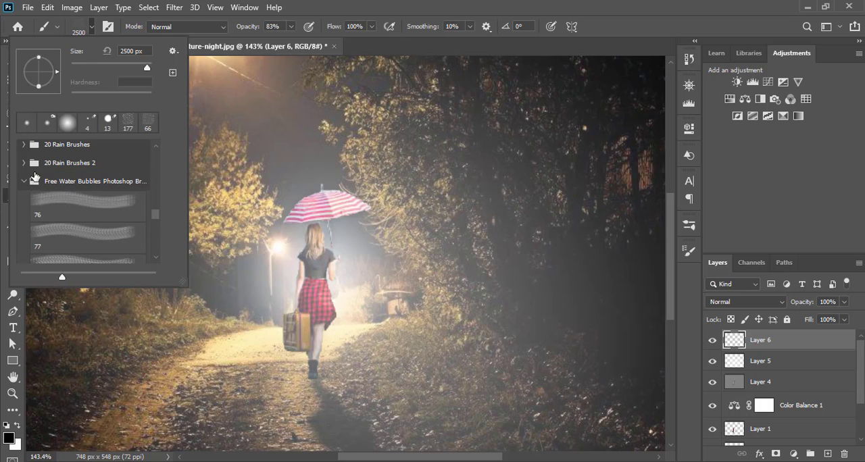
click(26, 163)
click(42, 186)
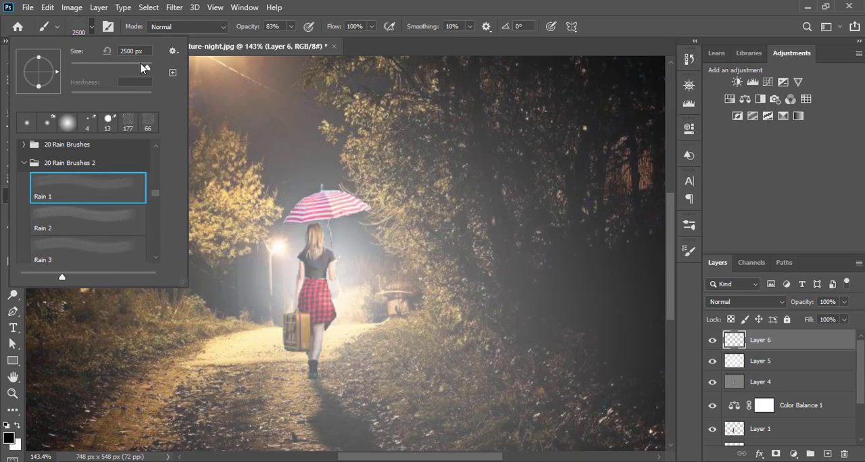
drag(146, 68, 141, 69)
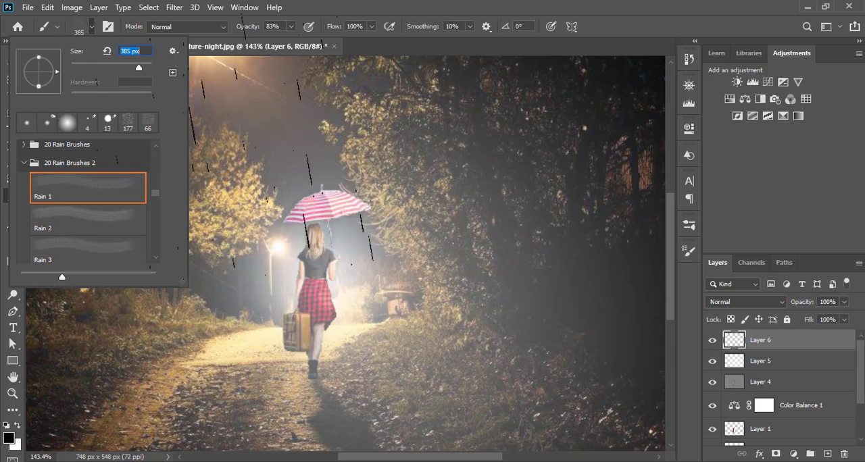
click(92, 25)
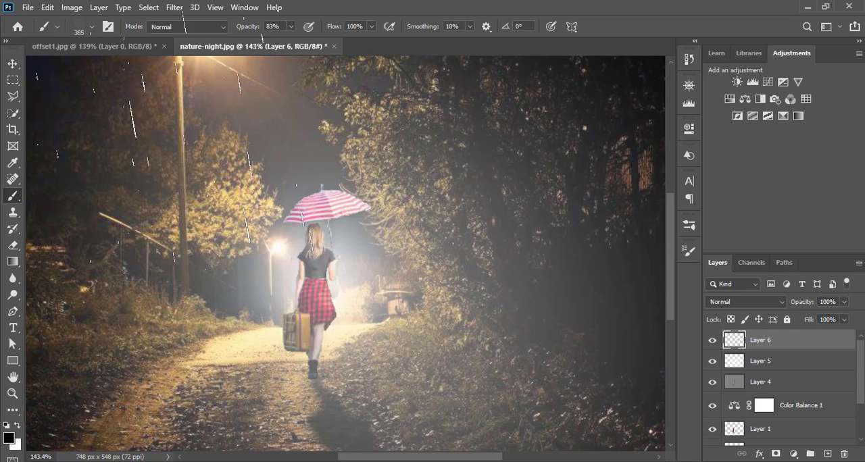
Step: Set the brush opacity to 100%, and undo the trial black rain stamps together with the new layer
click(196, 202)
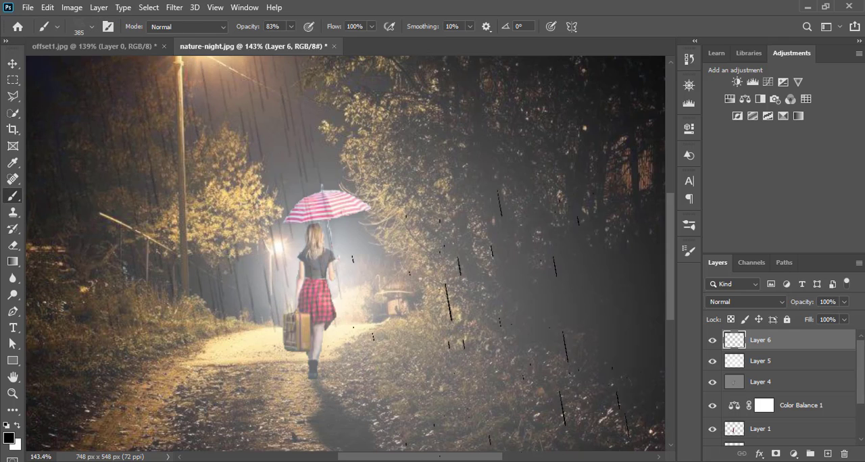
click(463, 200)
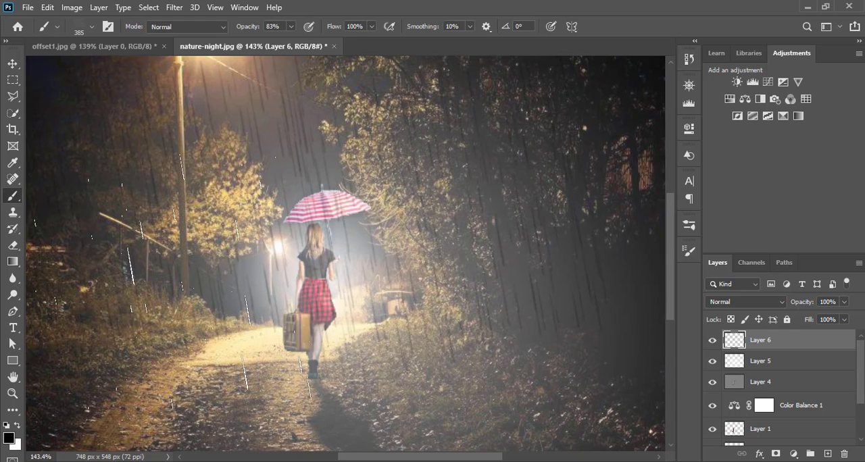
click(290, 28)
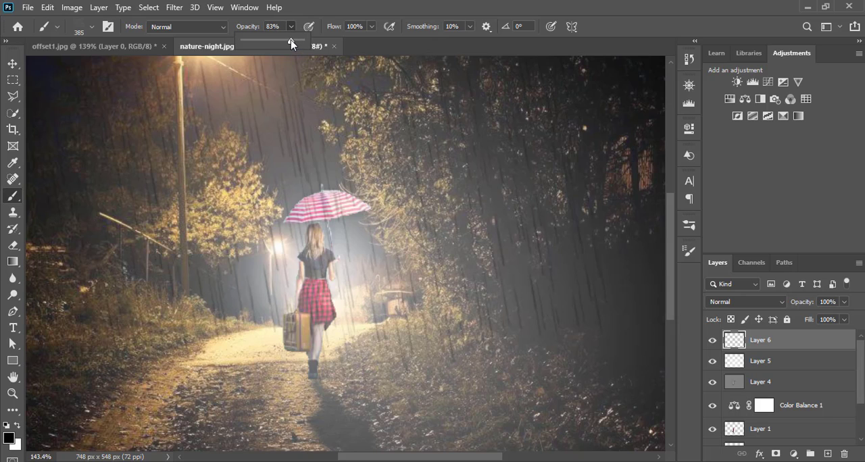
drag(296, 42, 315, 45)
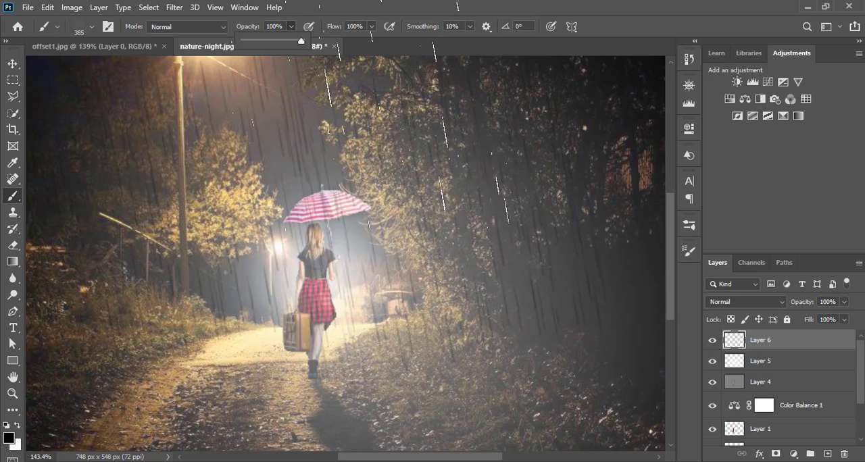
click(429, 238)
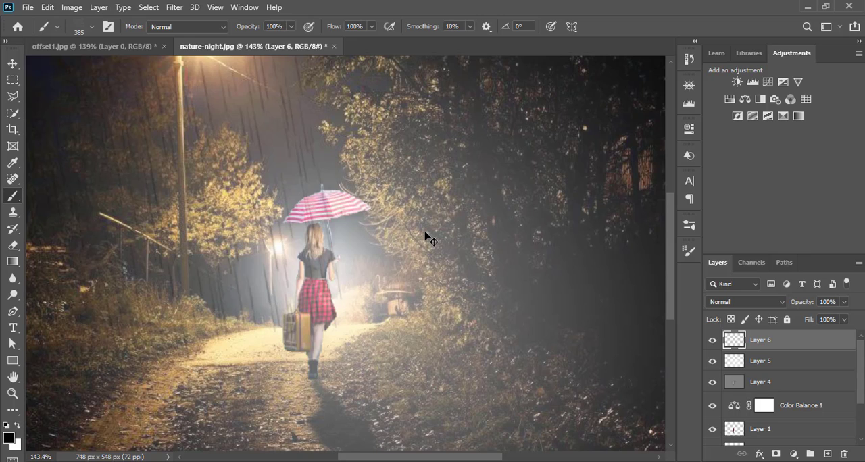
key(ctrl+z)
key(ctrl+z)
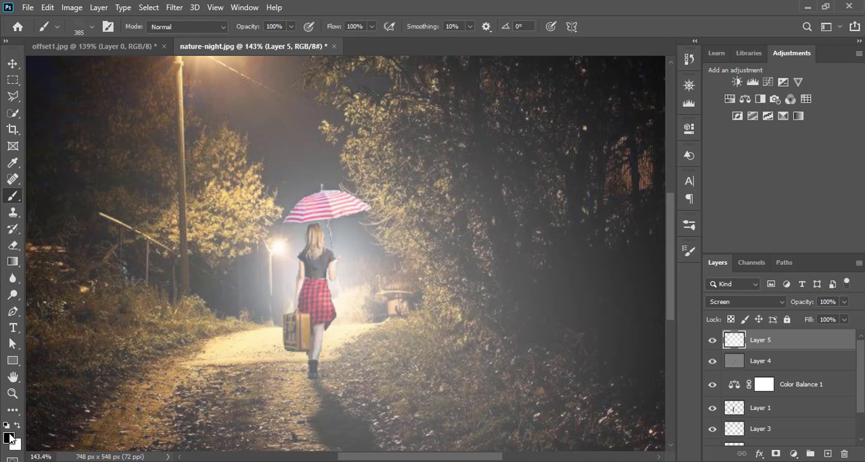
Step: Swap the foreground colour to white and stamp rain streaks over the whole scene on the blurred Screen layer
click(18, 426)
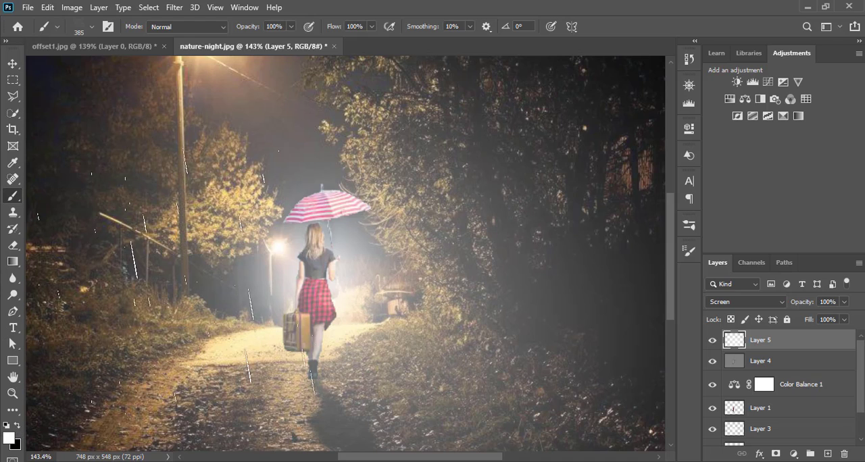
click(162, 215)
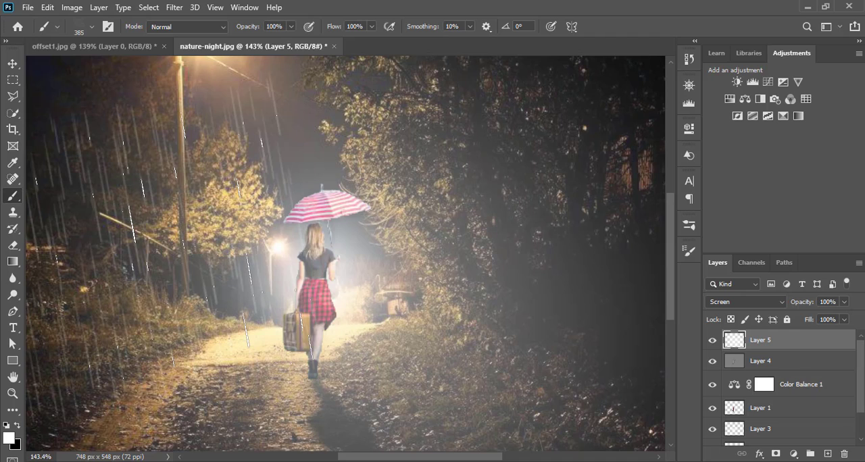
click(419, 188)
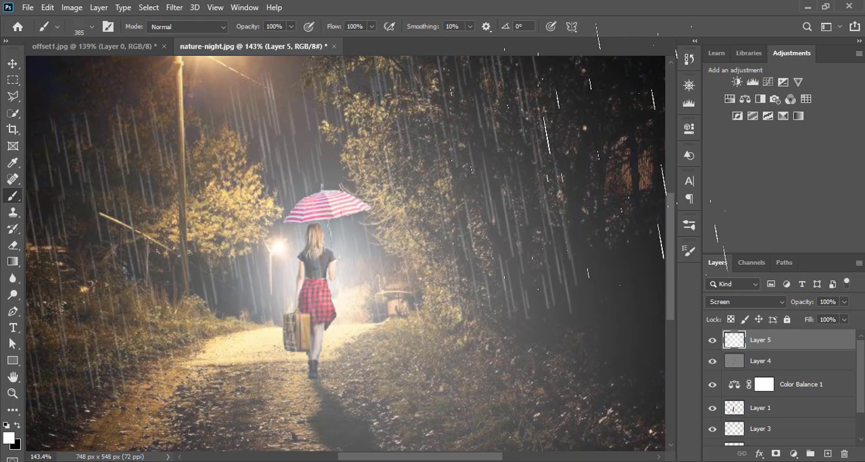
click(619, 152)
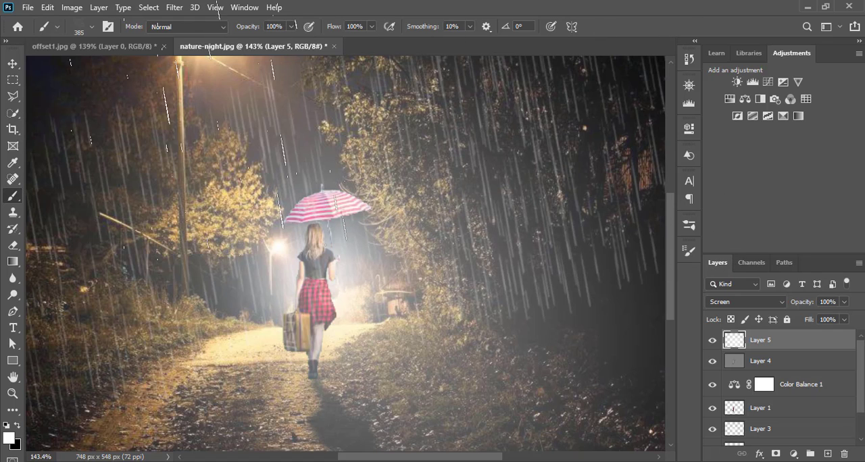
click(230, 135)
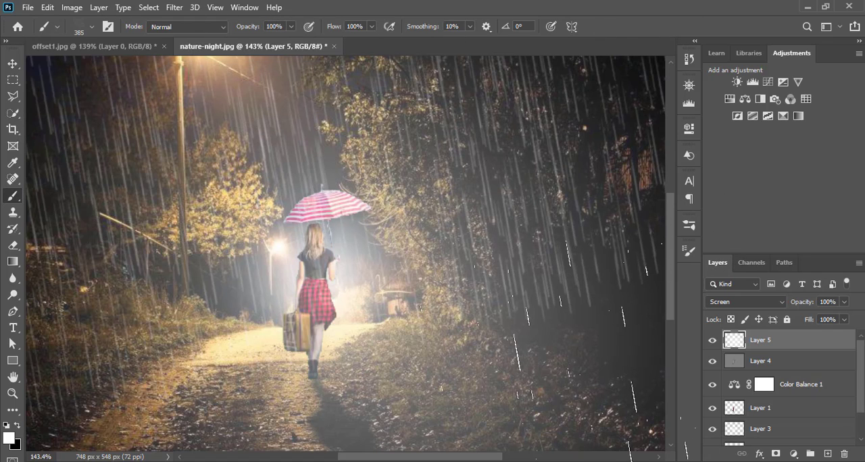
click(534, 318)
click(277, 351)
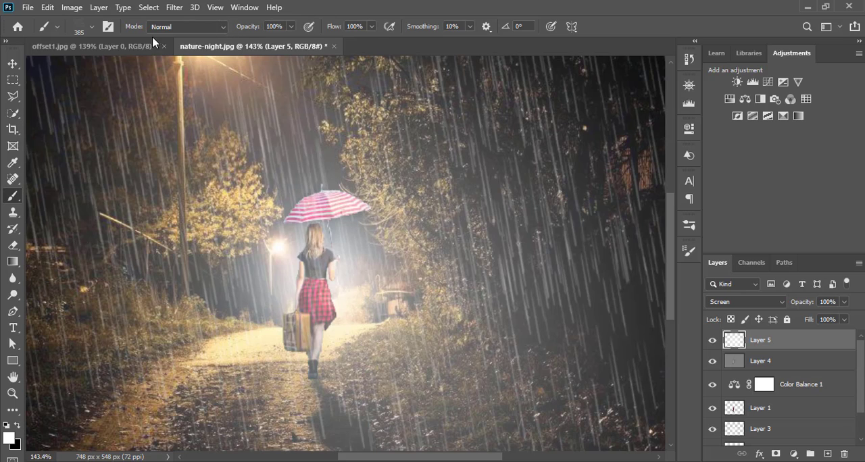
Step: Add a new layer on top and choose brush 76 from the Free Water Bubbles Photoshop brush set
click(827, 456)
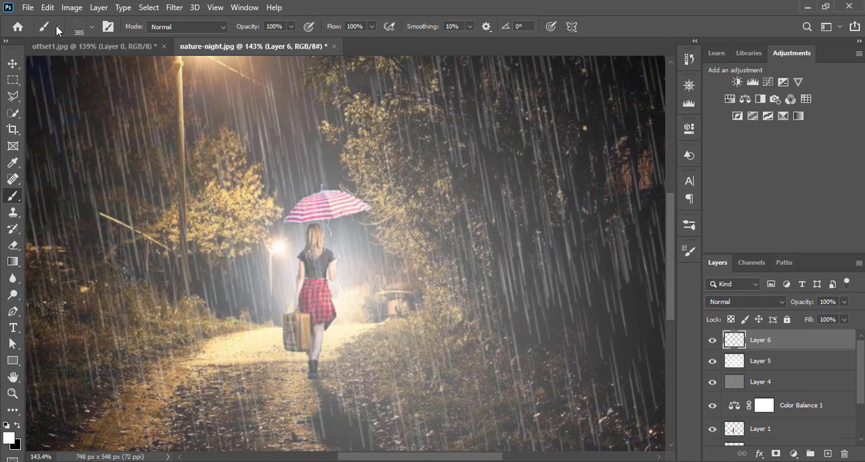
click(92, 26)
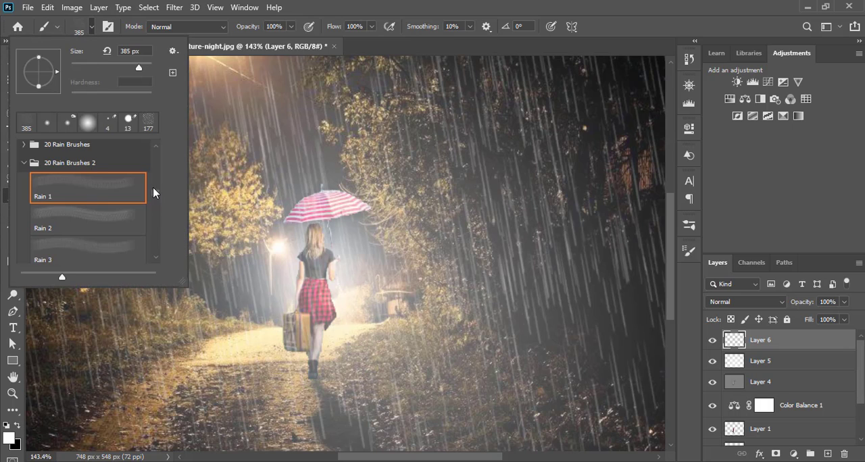
scroll(153, 187, up, 3)
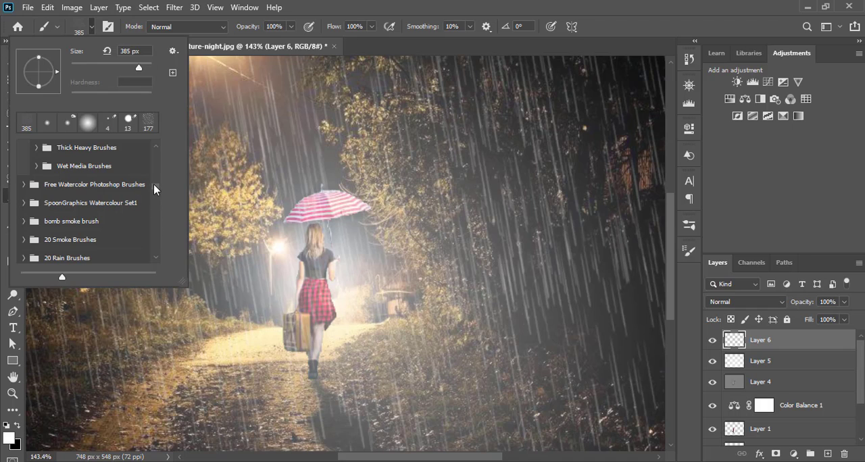
scroll(154, 203, down, 3)
scroll(154, 209, down, 5)
scroll(154, 208, up, 3)
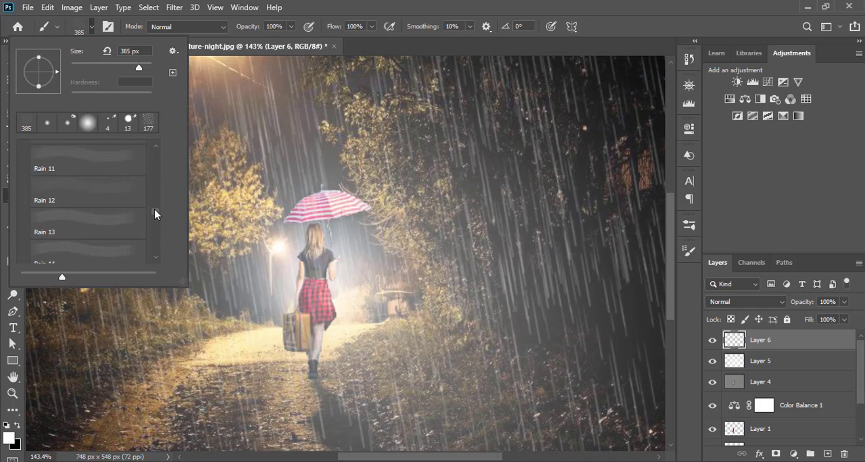
scroll(154, 208, up, 1)
scroll(154, 199, up, 6)
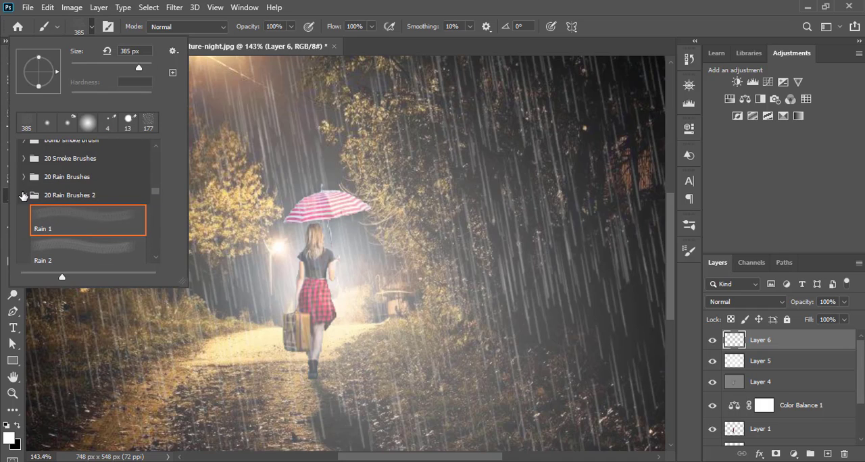
click(23, 195)
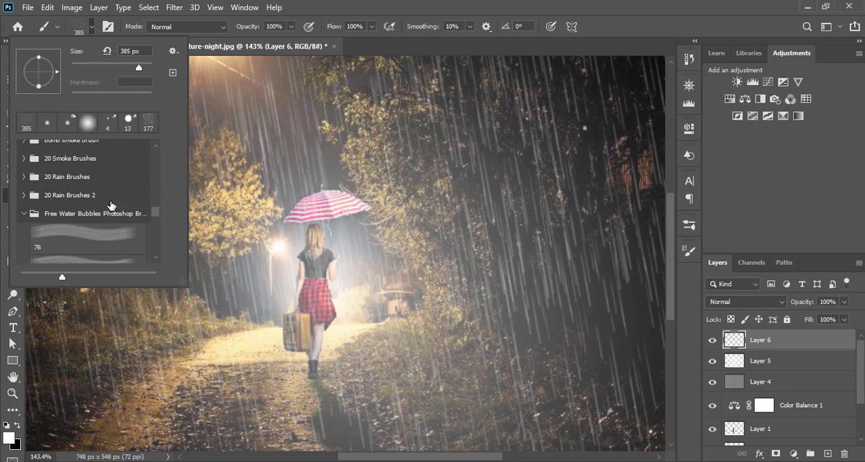
click(69, 234)
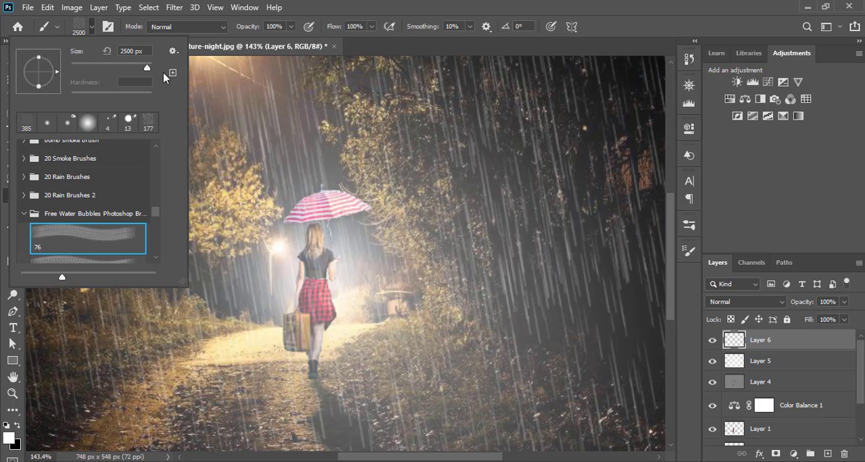
Step: Set the bubble brush size to 72 px and paint white water splashes over the path and the grass beside it
drag(147, 70, 138, 70)
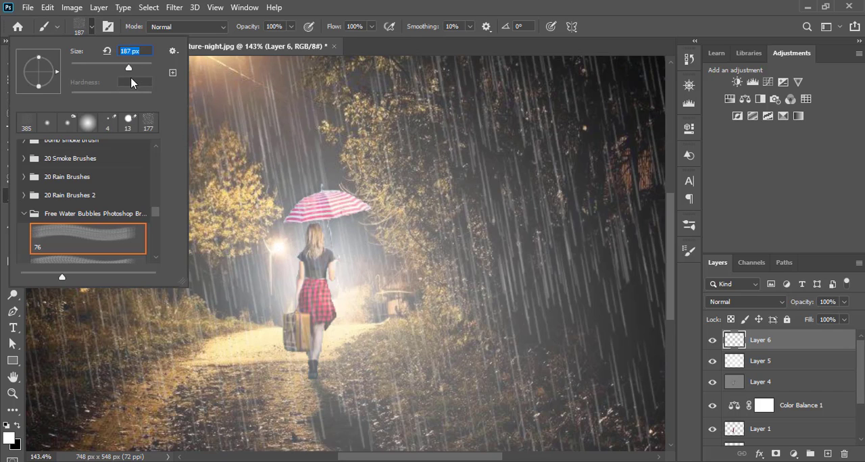
drag(128, 71, 117, 72)
drag(112, 69, 100, 69)
click(356, 277)
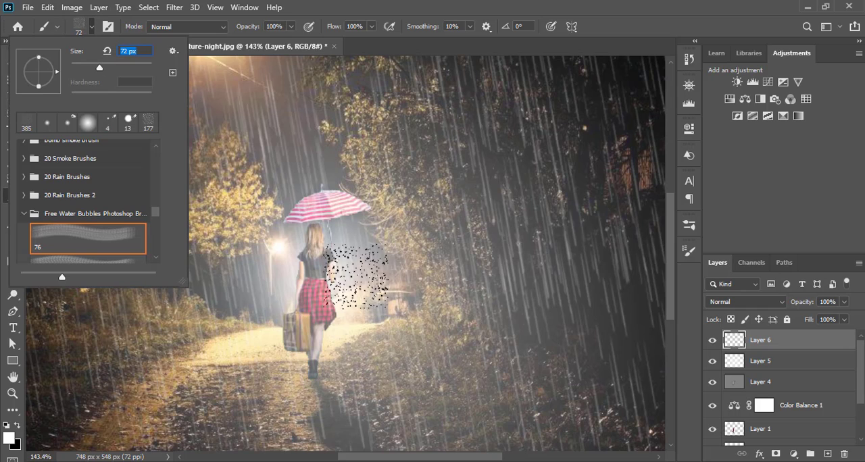
key(ctrl+z)
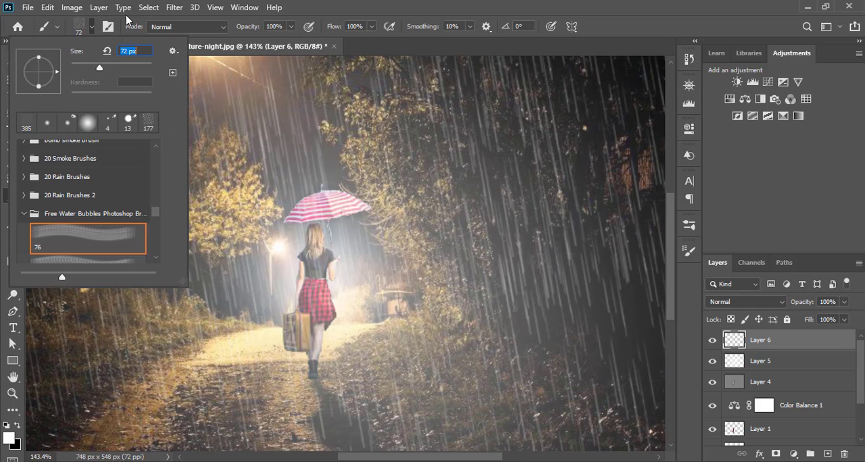
click(91, 29)
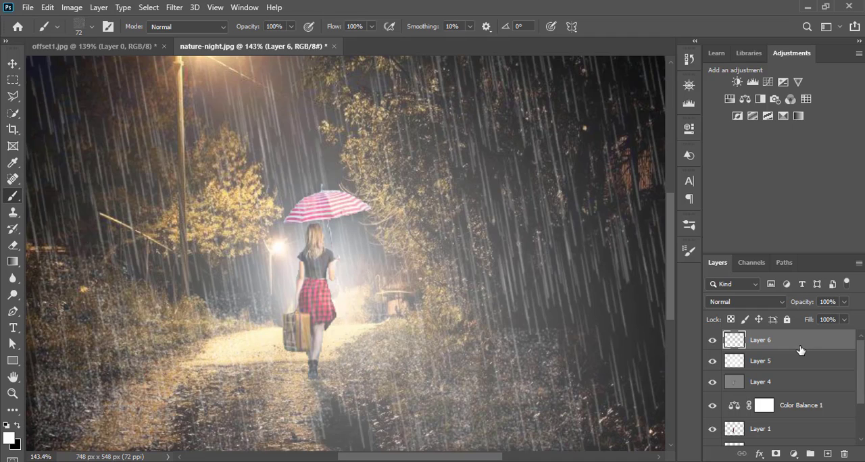
Step: Stamp all visible layers into a new merged layer on top and set its blend mode to Soft Light
click(13, 63)
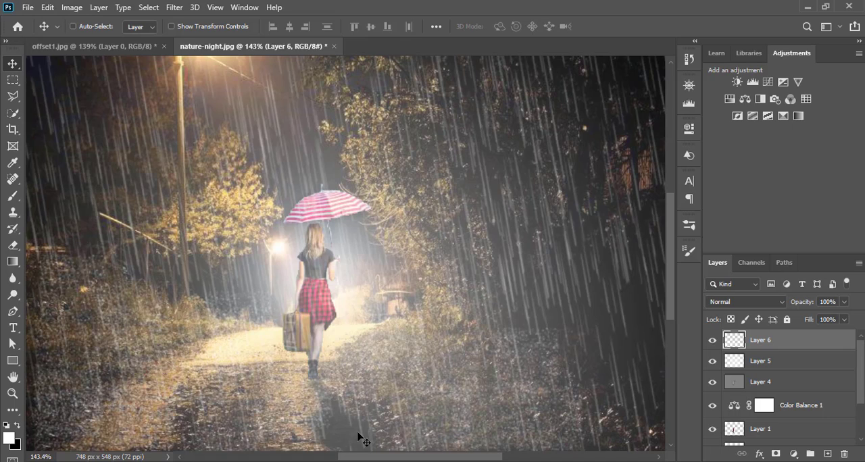
key(ctrl+shift+alt+e)
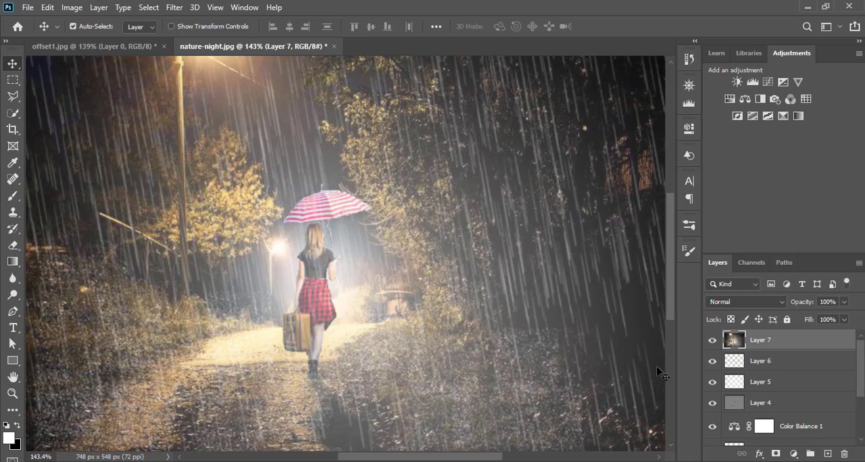
click(783, 302)
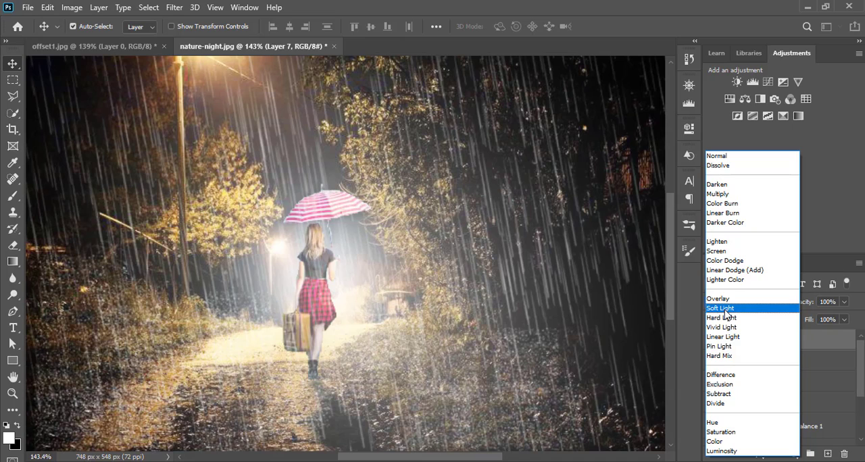
click(723, 308)
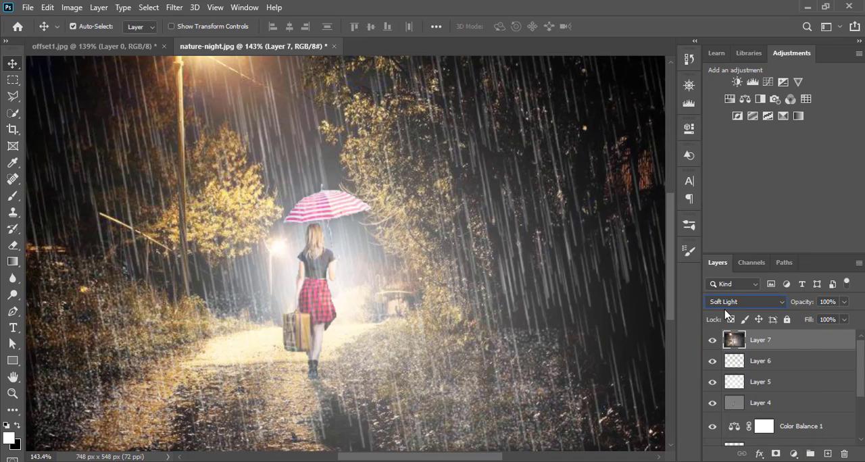